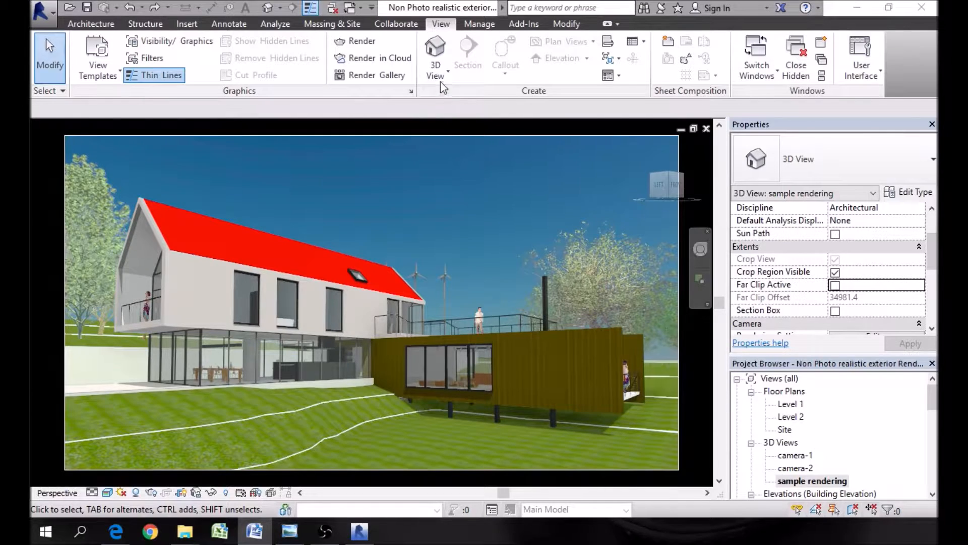
pyautogui.click(716, 174)
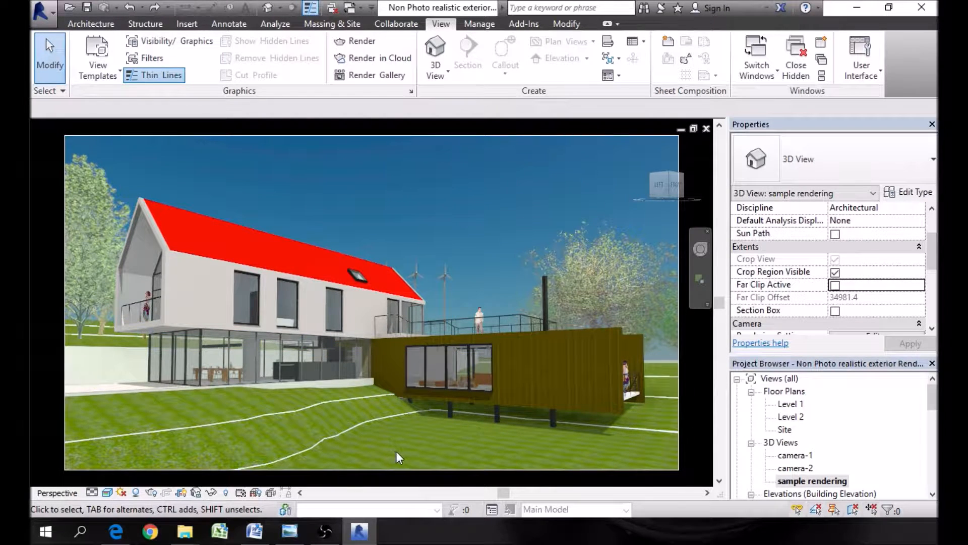
pyautogui.click(107, 493)
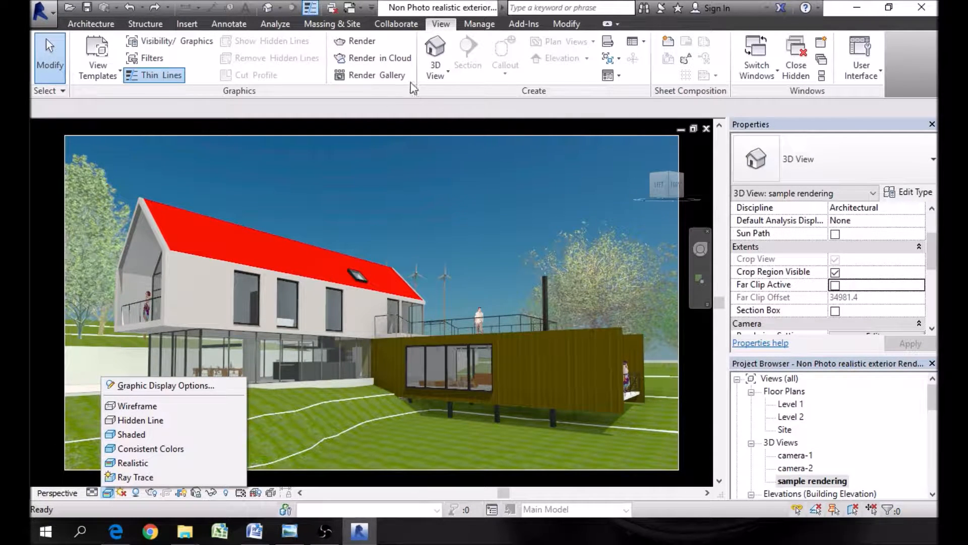
pyautogui.click(387, 98)
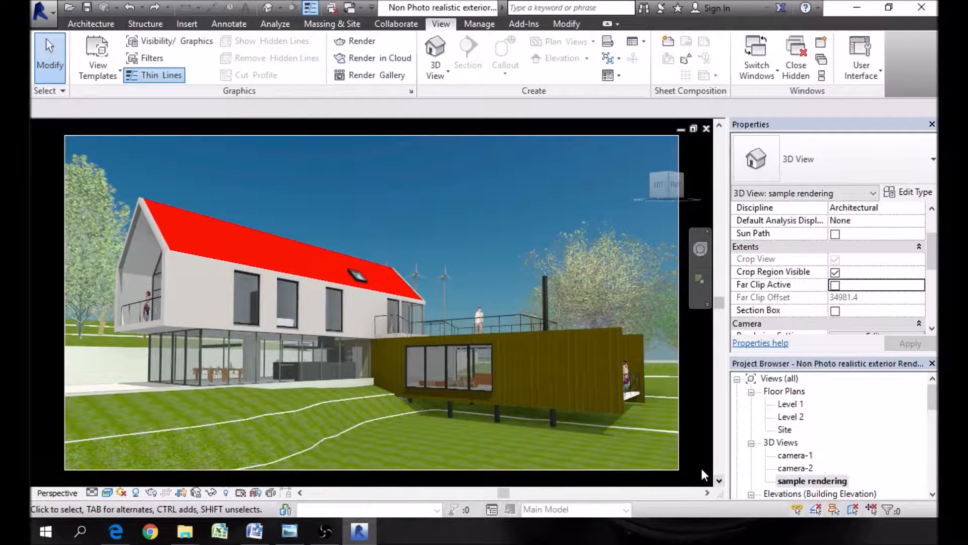
# Open the camera-1 3D view.
pyautogui.doubleClick(785, 456)
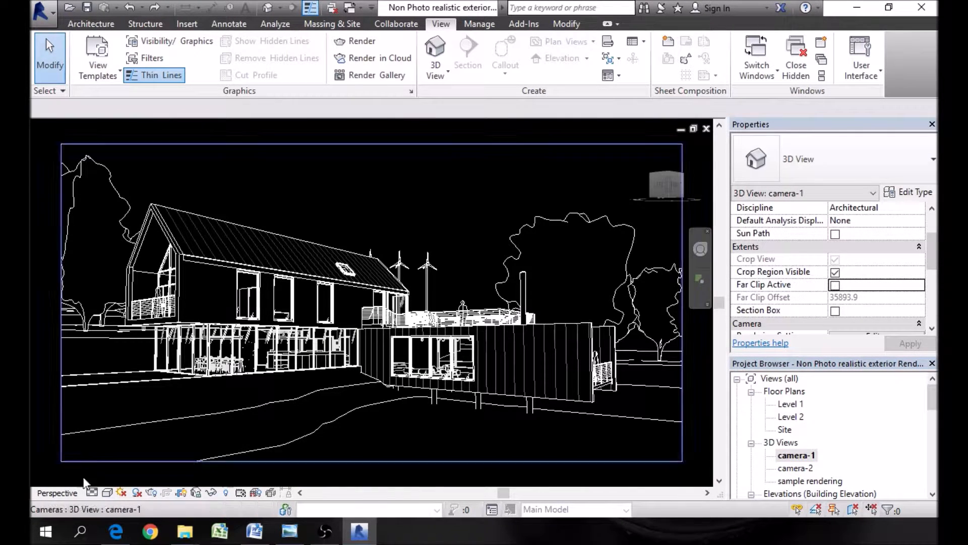
pyautogui.click(107, 493)
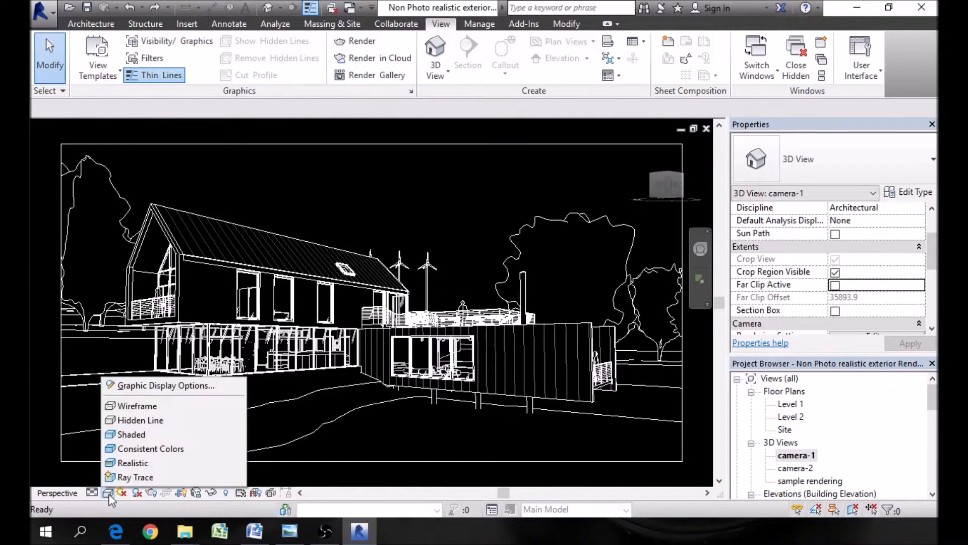
pyautogui.click(148, 387)
pyautogui.click(581, 320)
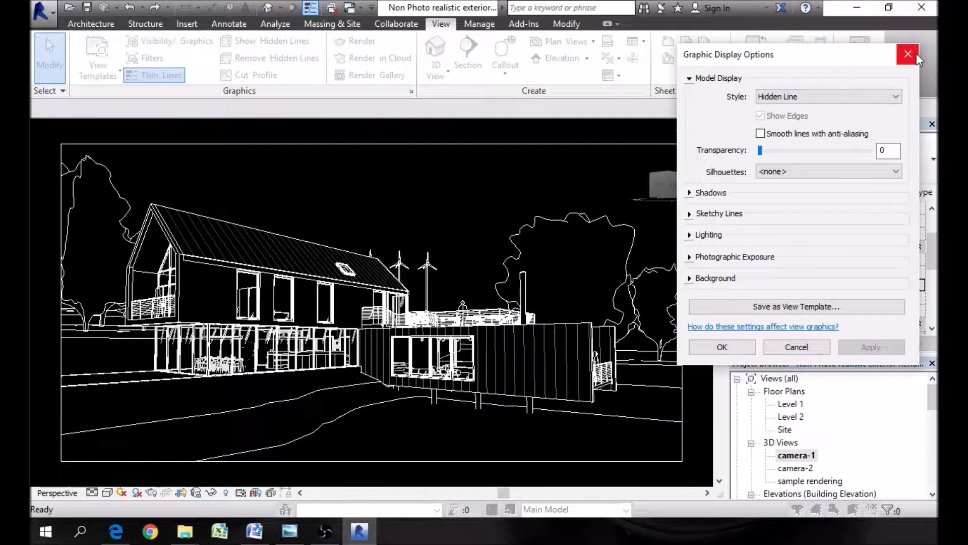
pyautogui.click(908, 53)
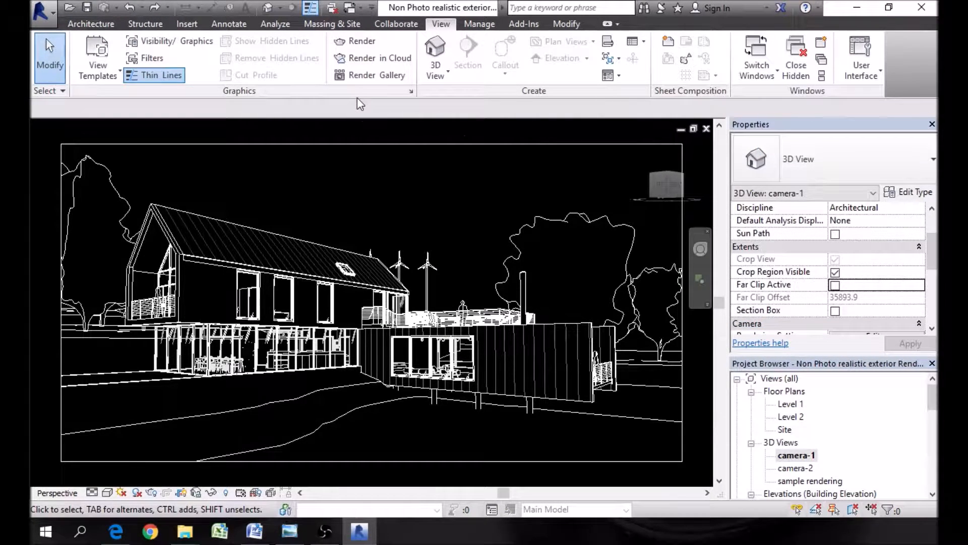
# Set the camera-1 view's model display style to Shaded in the Graphic Display Options and apply it.
pyautogui.click(412, 91)
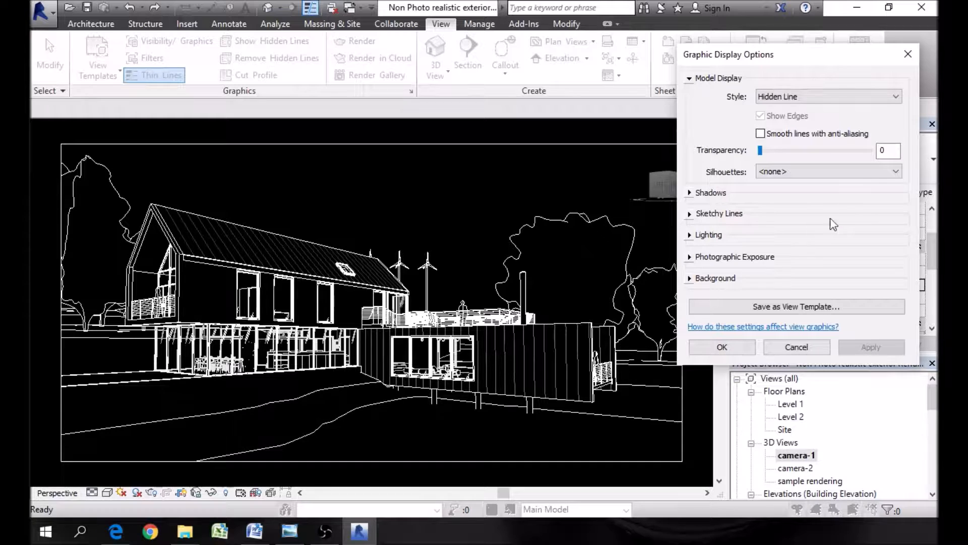
pyautogui.click(832, 97)
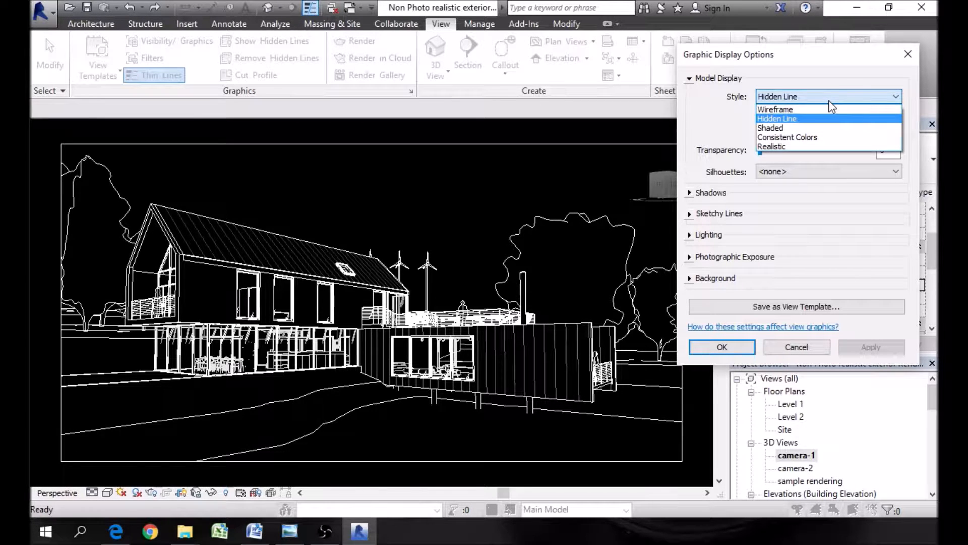
pyautogui.click(813, 132)
pyautogui.click(872, 348)
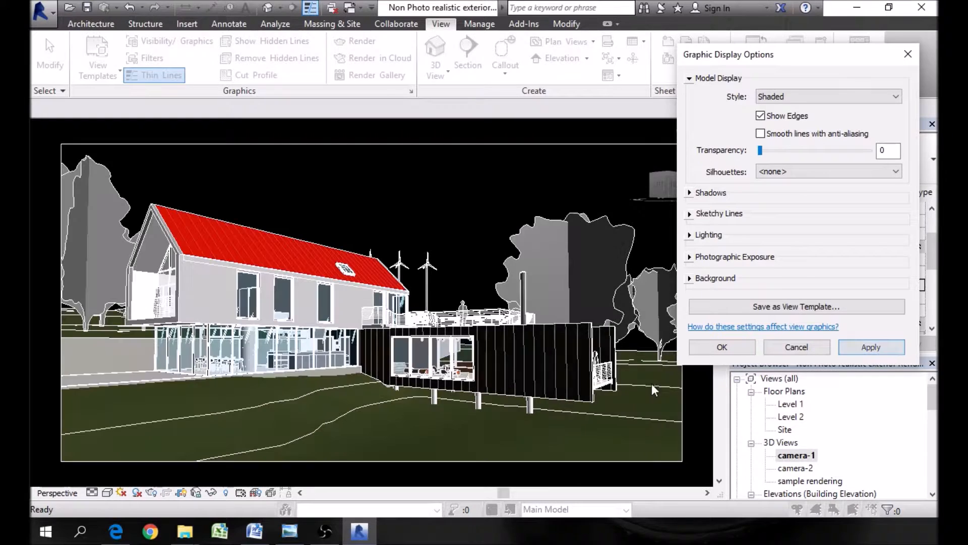
pyautogui.hotkey('alt', 'Tab')
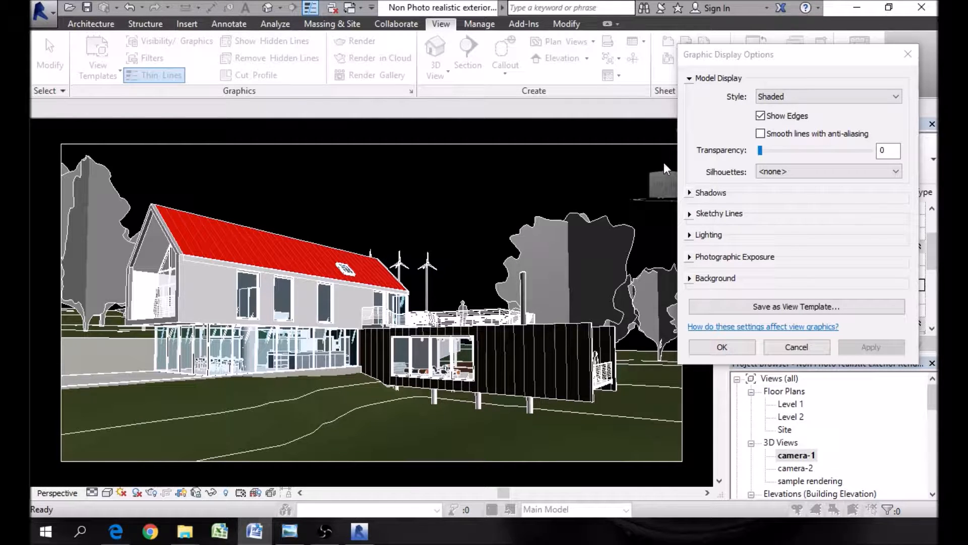
# Hide the model edges in the shaded view and show them again, applying each change.
pyautogui.click(776, 119)
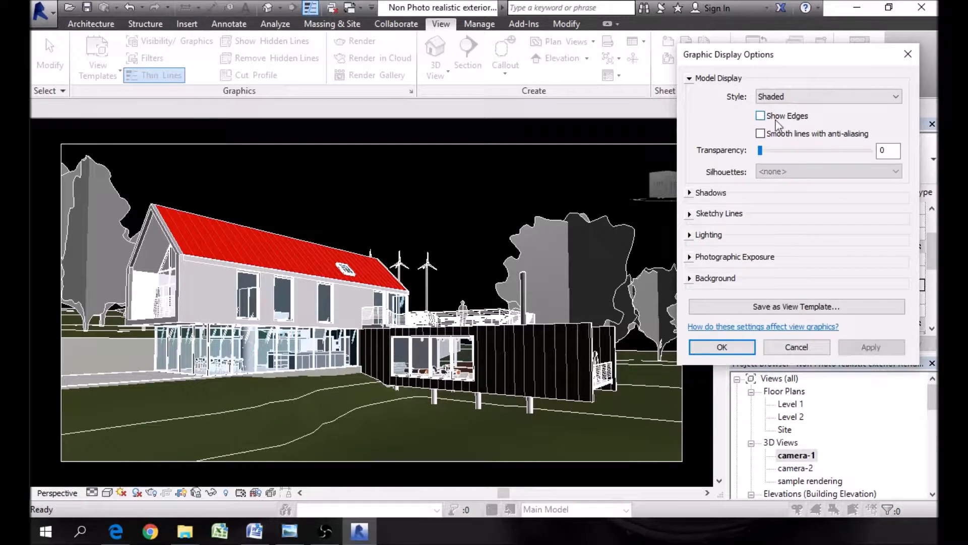
pyautogui.click(868, 348)
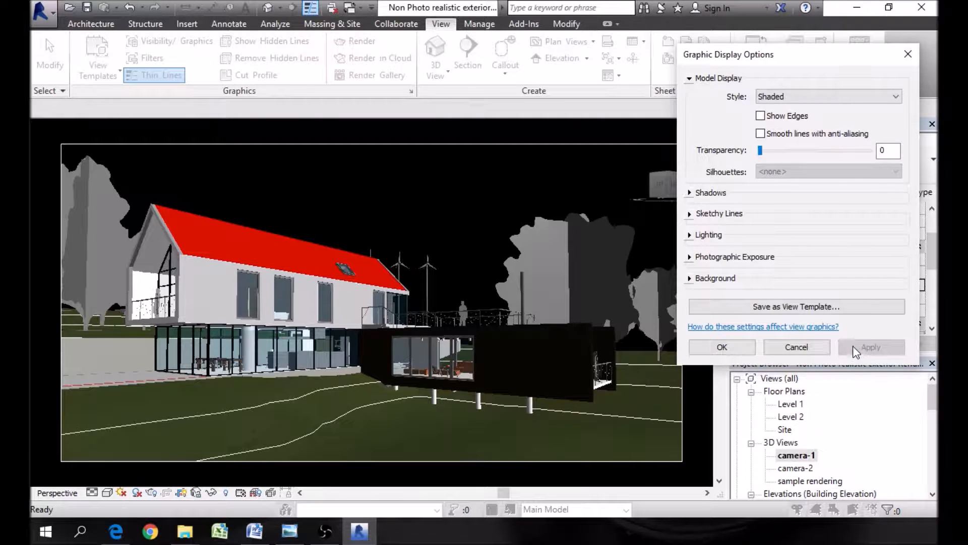
pyautogui.click(788, 117)
pyautogui.click(882, 347)
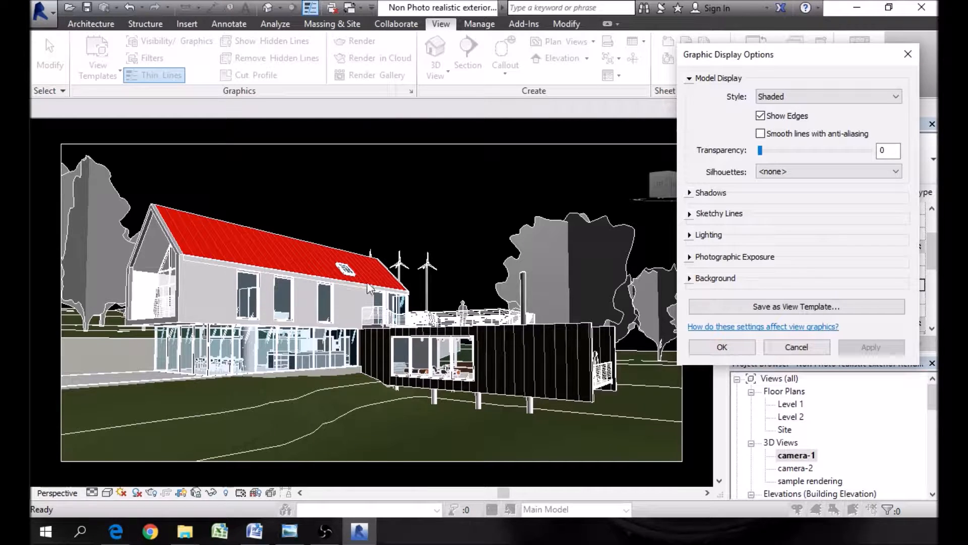
# Apply smooth lines with anti-aliasing, and turn on both cast shadows and ambient shadows for the view.
pyautogui.click(797, 136)
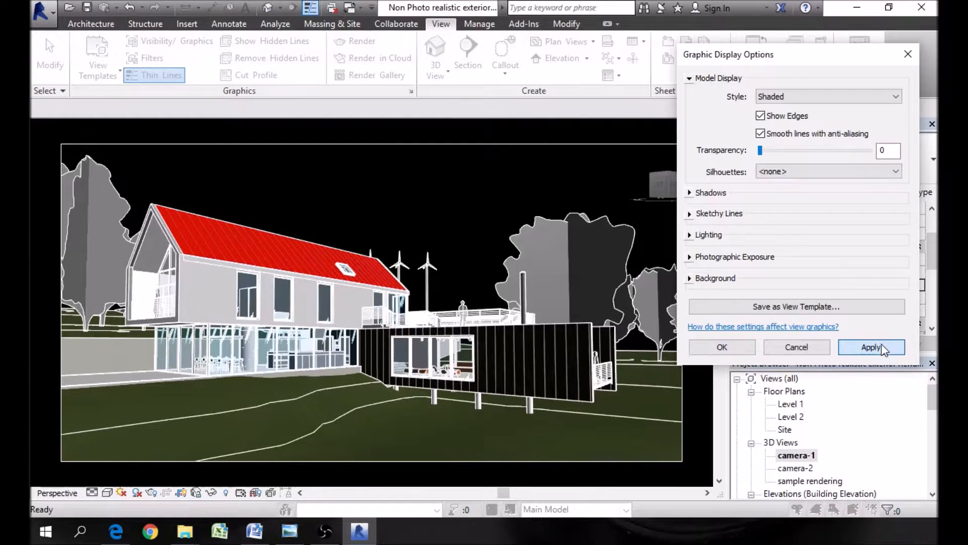
pyautogui.click(861, 346)
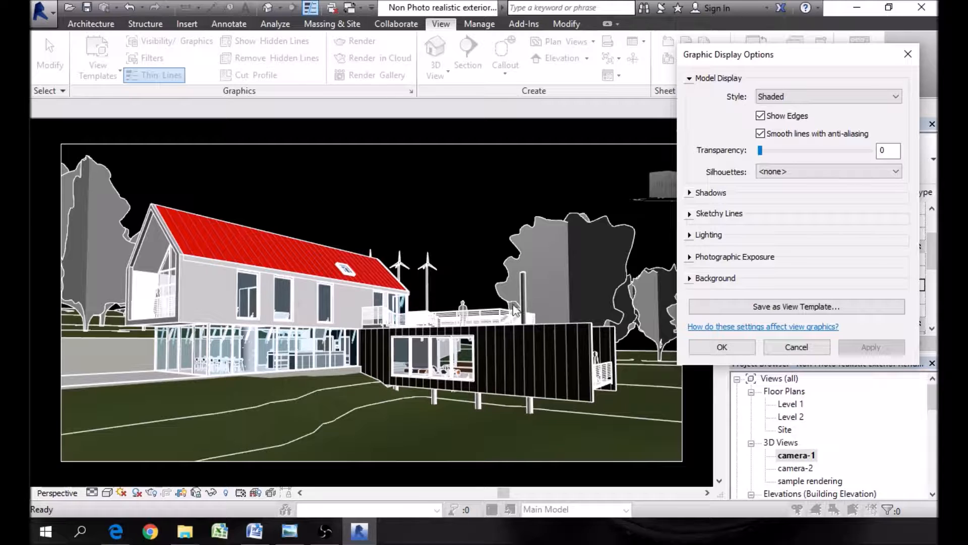
pyautogui.click(689, 193)
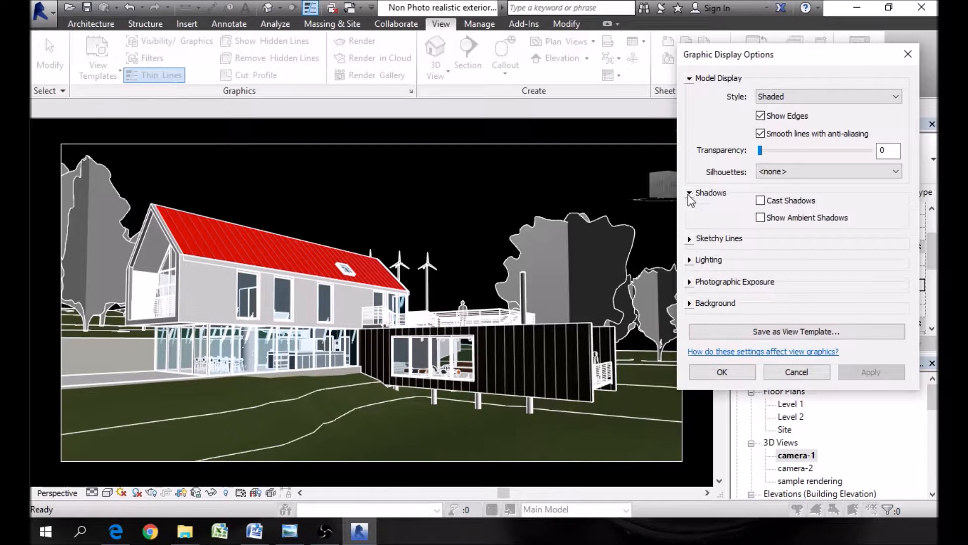
pyautogui.click(761, 200)
pyautogui.click(868, 373)
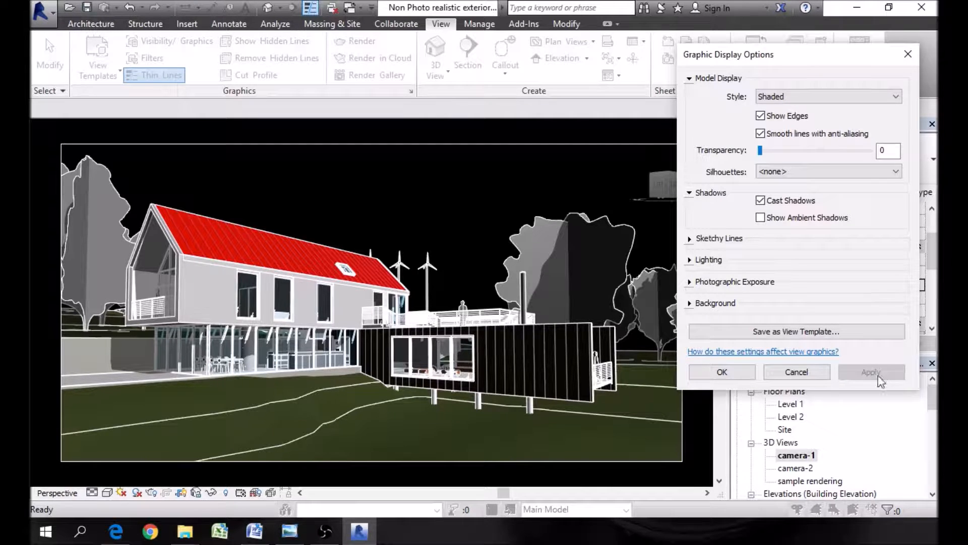
pyautogui.click(799, 218)
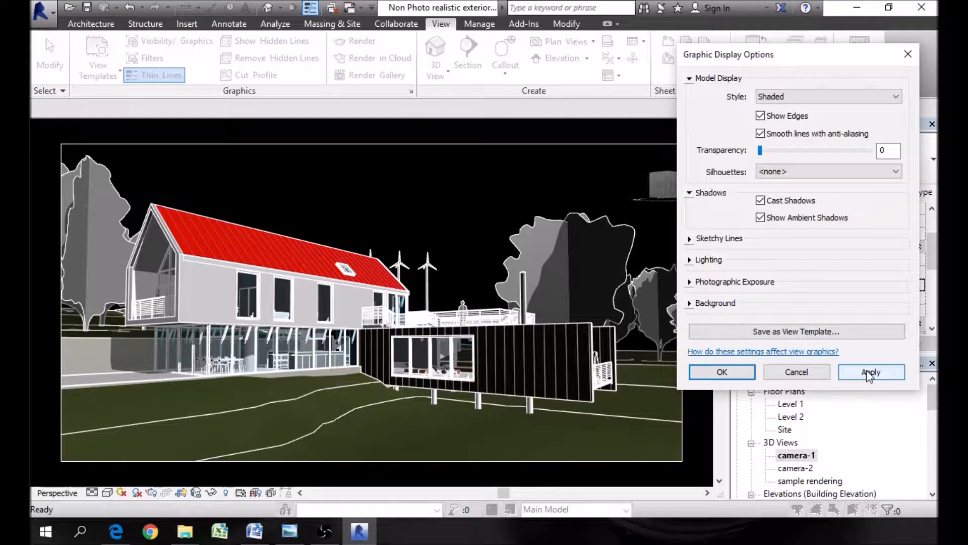
pyautogui.click(869, 375)
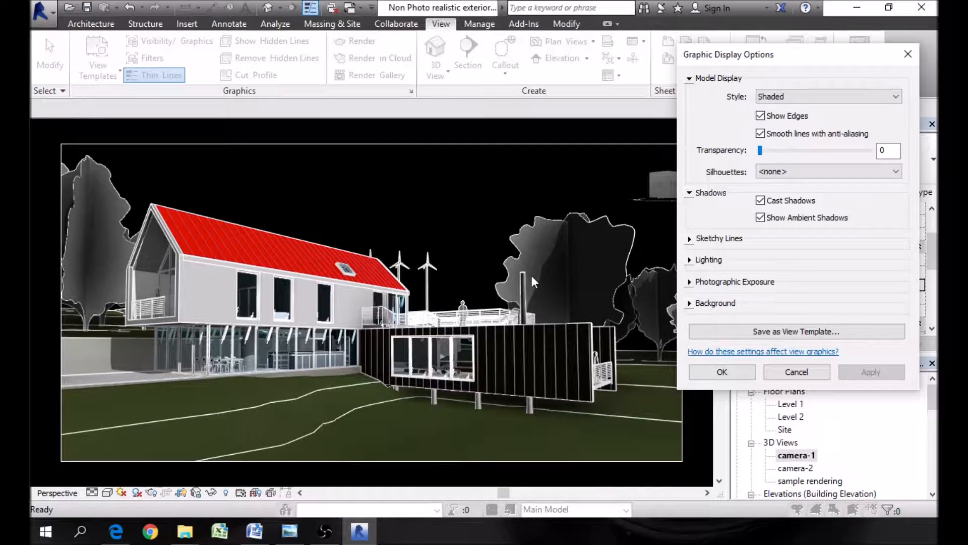
# Enable sketchy lines with jitter 1 and extension 1, and accept the graphic display settings.
pyautogui.click(692, 240)
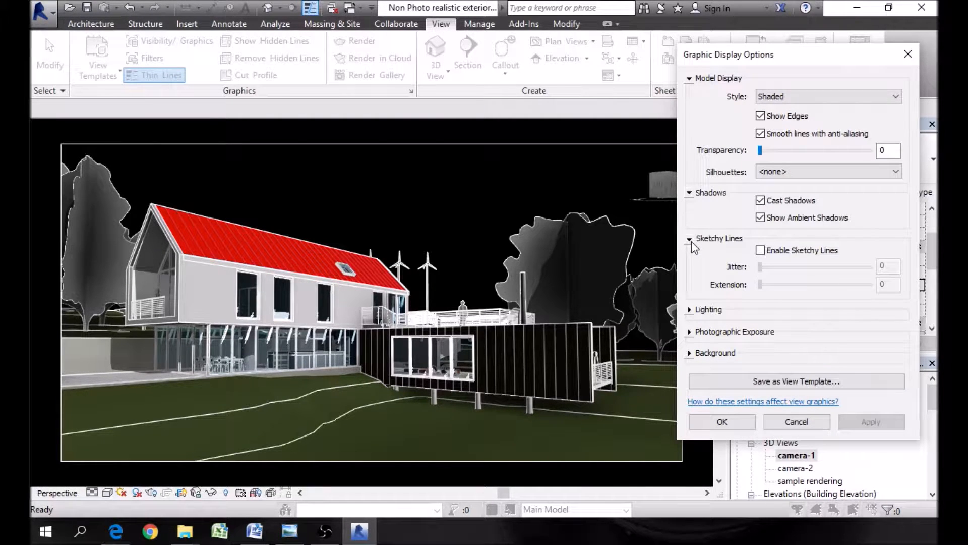
pyautogui.click(772, 252)
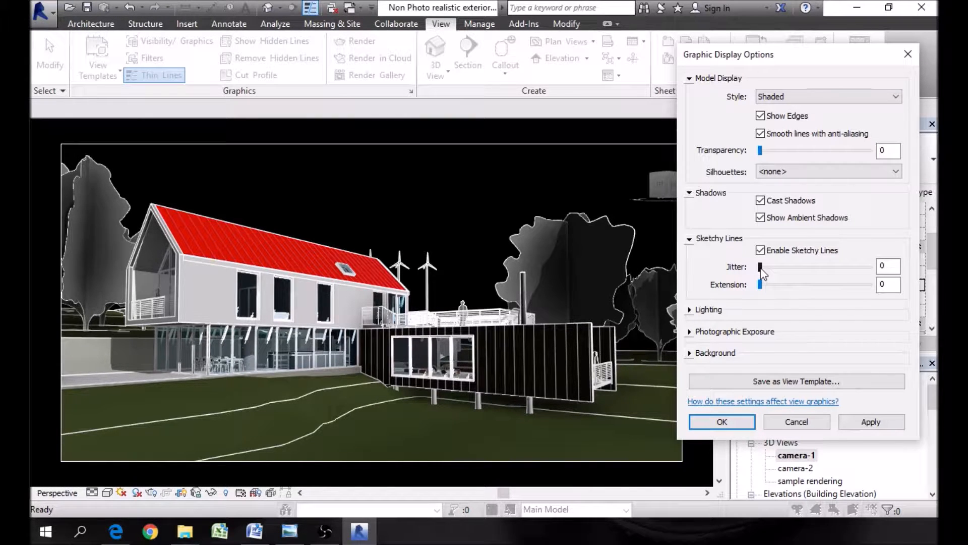
pyautogui.moveTo(761, 266); pyautogui.dragTo(768, 286)
pyautogui.click(860, 422)
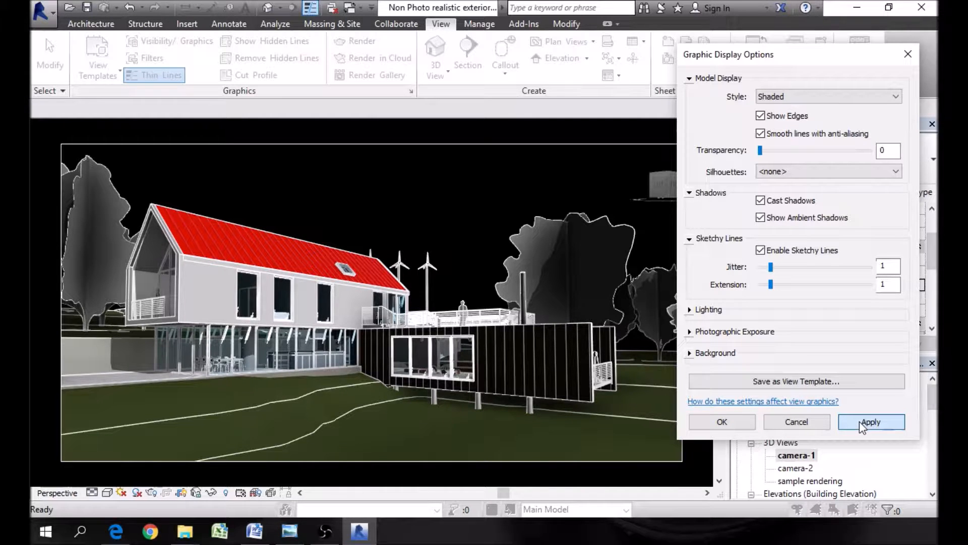
pyautogui.click(722, 422)
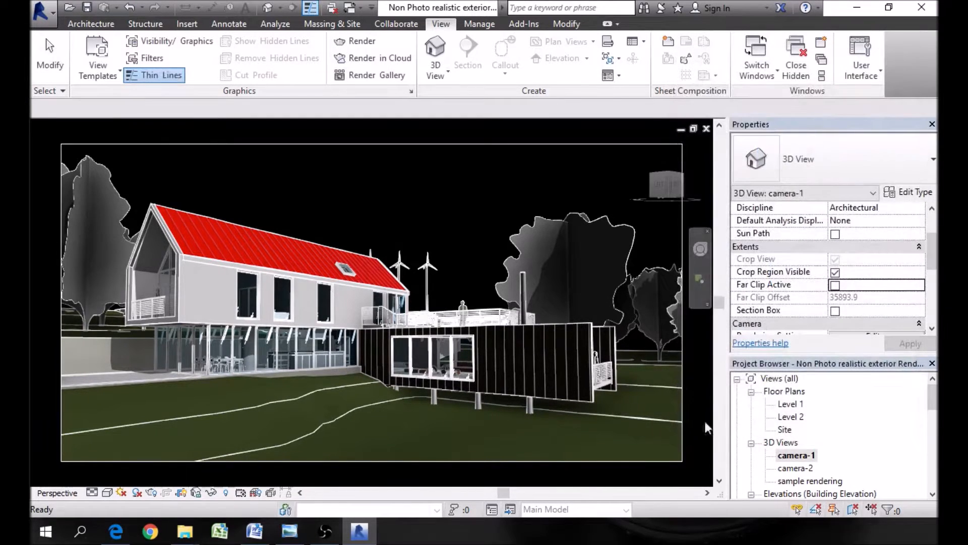
# Examine the sketchy line effect up close along the red roof's eave and the wall corners.
pyautogui.scroll(4, 154, 254)
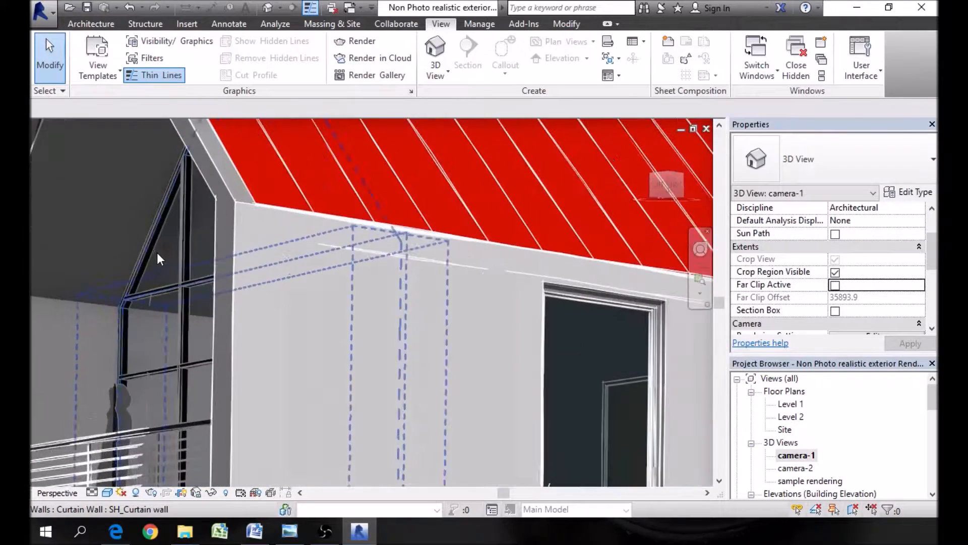
pyautogui.scroll(4, 253, 179)
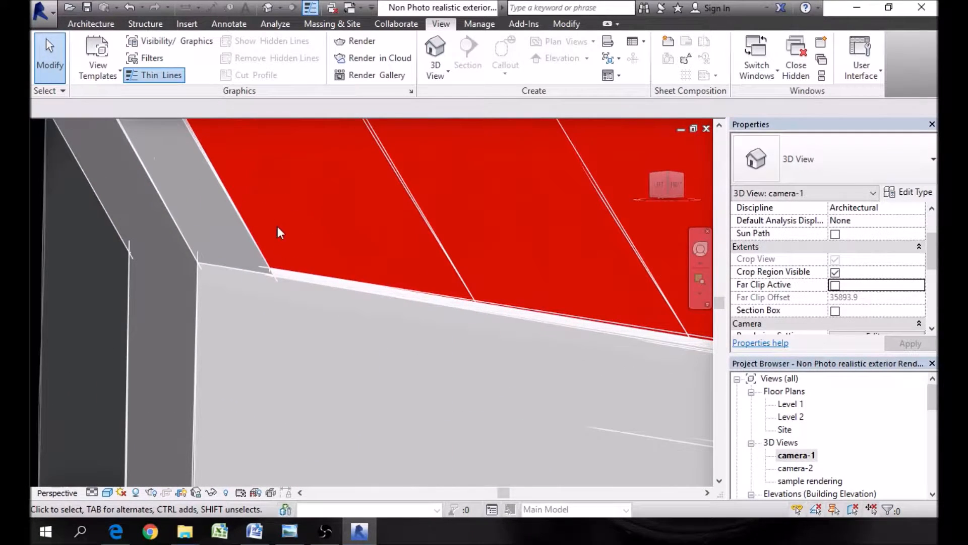
pyautogui.scroll(-5, 362, 251)
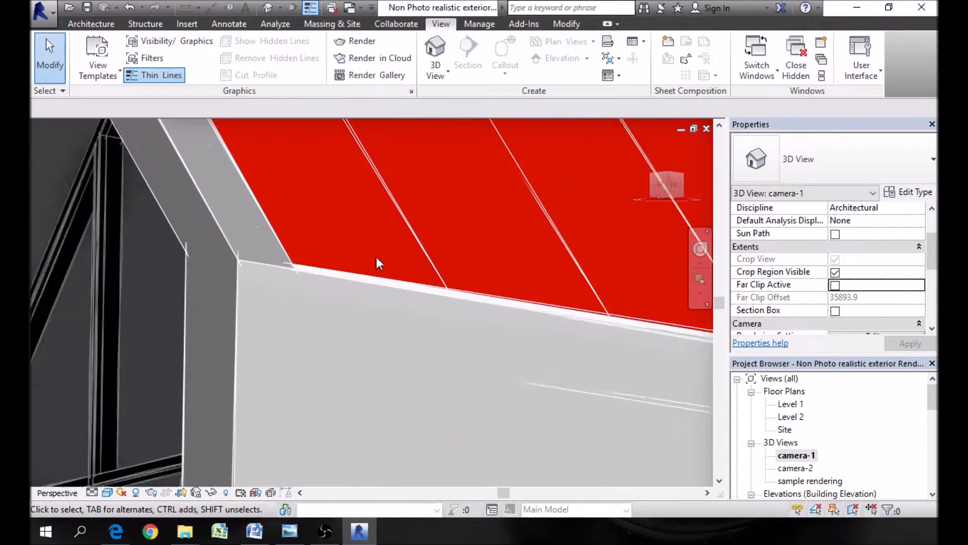
pyautogui.scroll(-5, 318, 260)
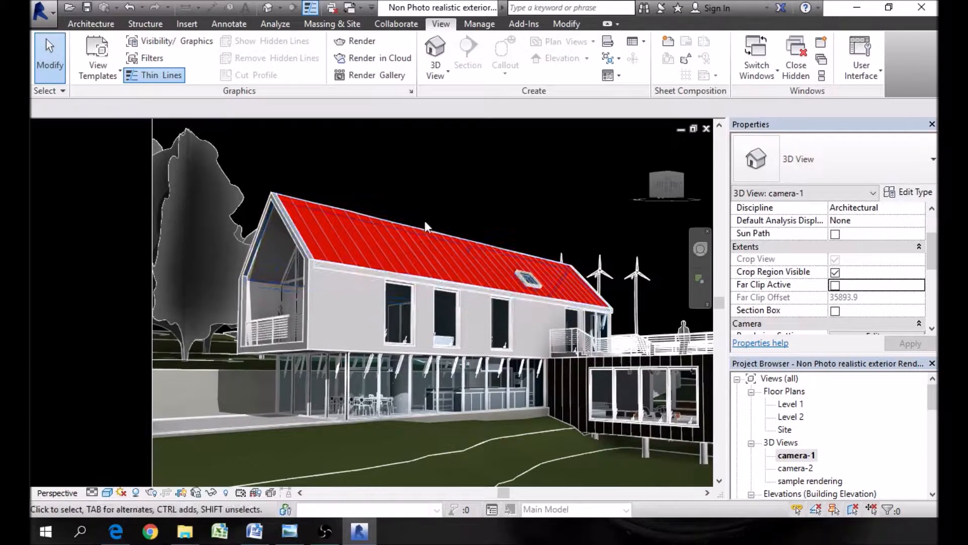
pyautogui.scroll(-2, 476, 250)
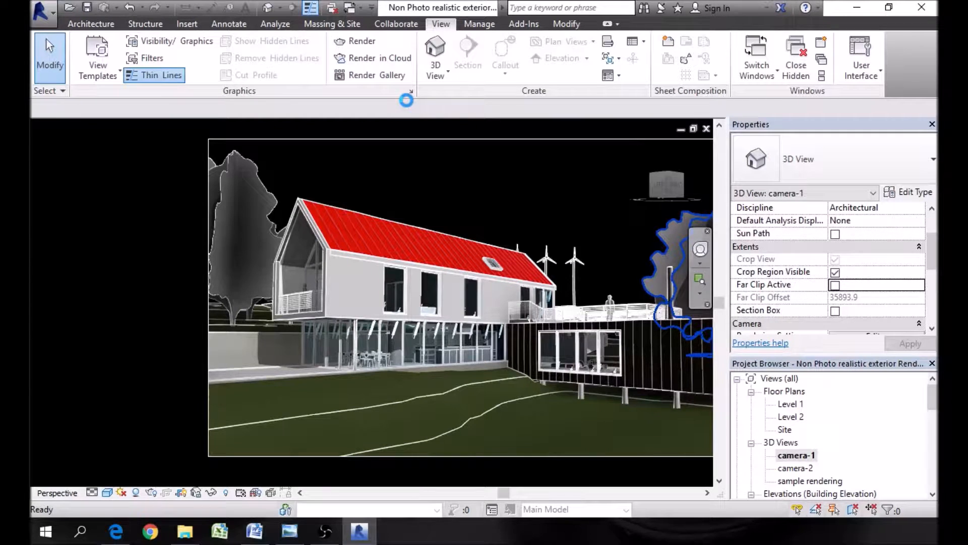
# Open the view's sun settings, look over the Single Day and Multi-Day solar studies, and choose the Still study.
pyautogui.click(411, 92)
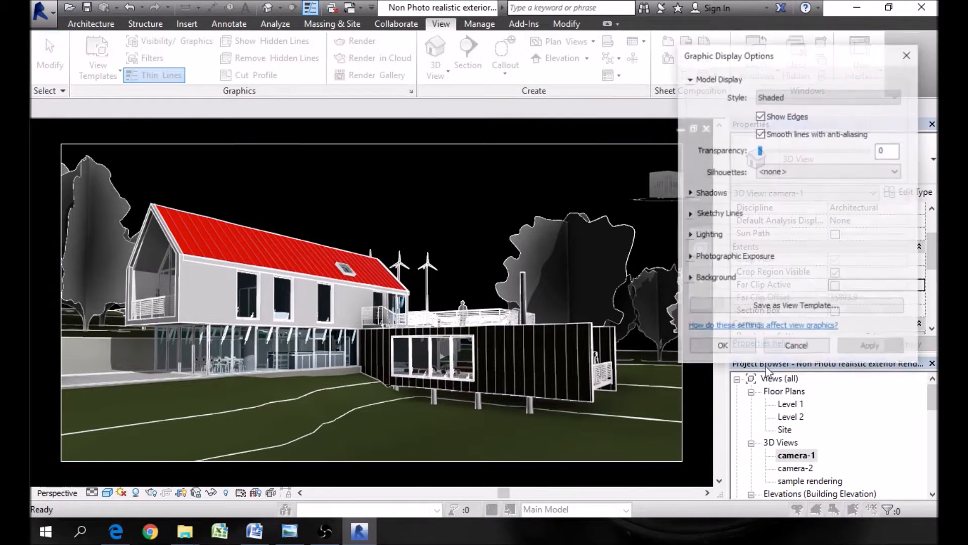
pyautogui.click(690, 236)
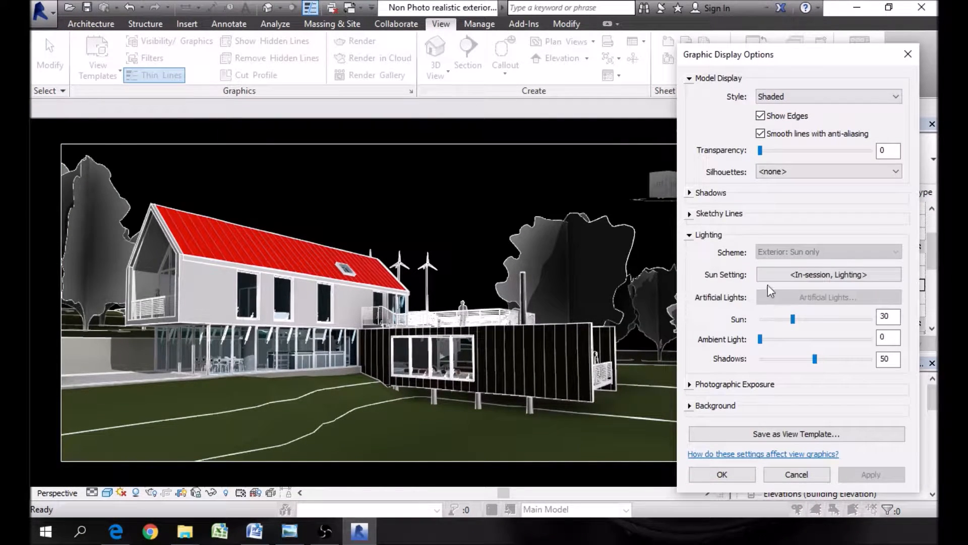
pyautogui.click(789, 276)
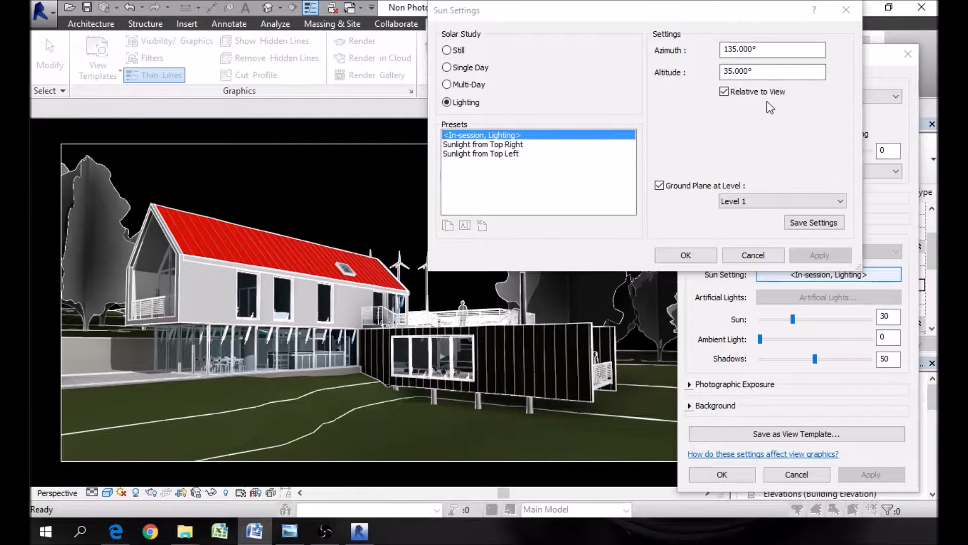
pyautogui.click(447, 50)
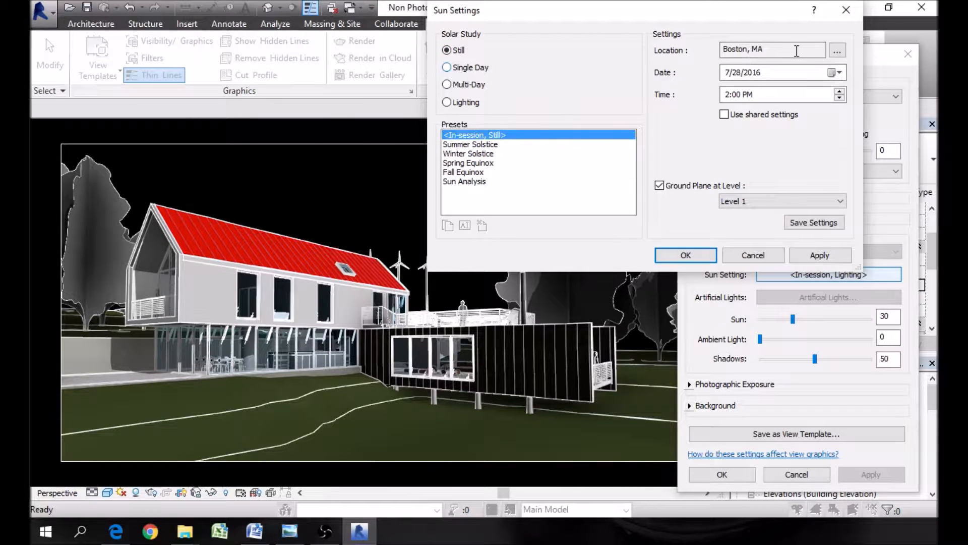
pyautogui.click(487, 69)
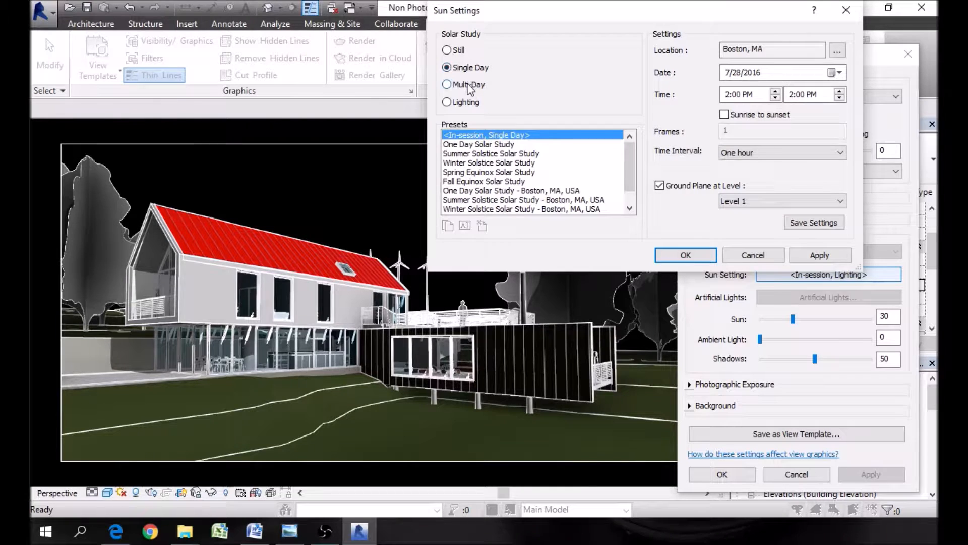
pyautogui.click(468, 85)
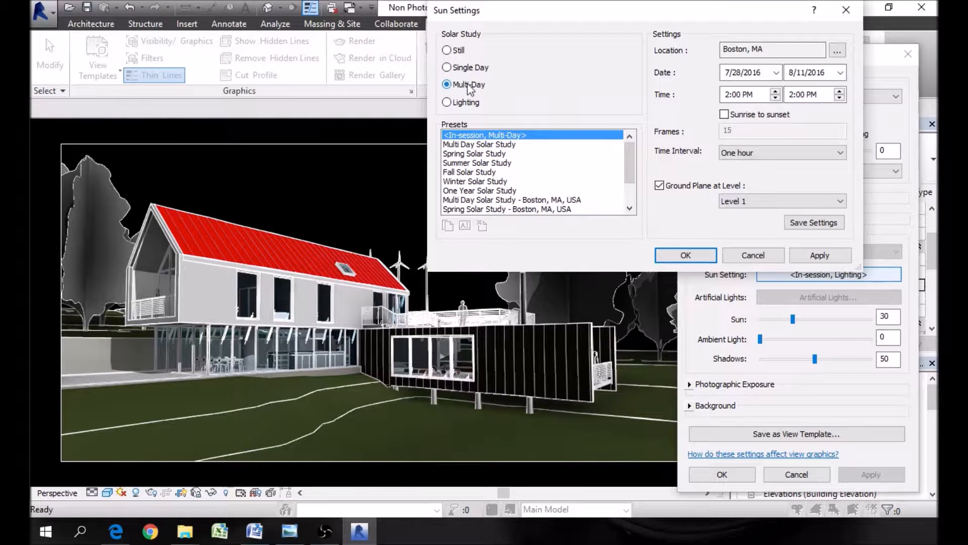
pyautogui.click(459, 53)
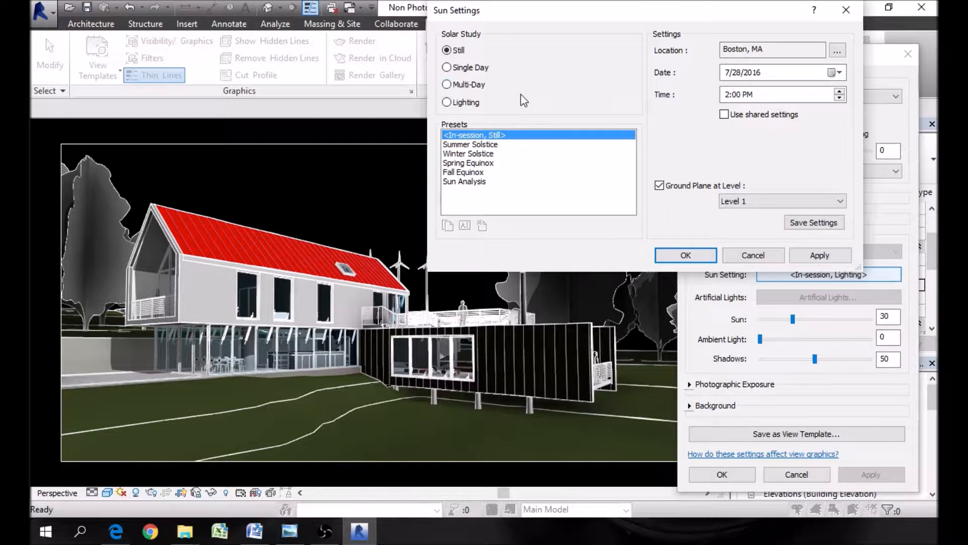
# Set the project location for the sun to Manama, Bahrain, using the internet mapping service.
pyautogui.click(838, 50)
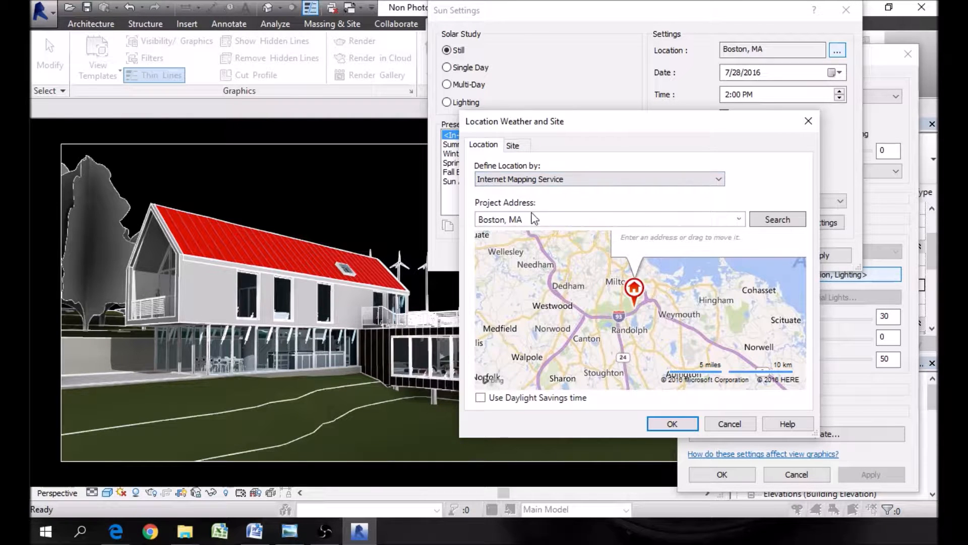
pyautogui.moveTo(543, 219); pyautogui.dragTo(451, 225)
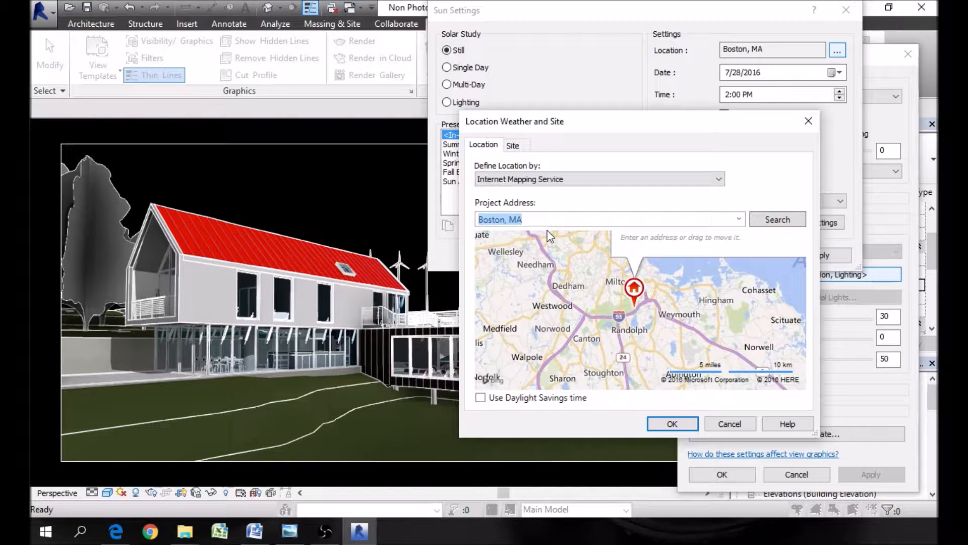
pyautogui.write('Manama, Bahrain')
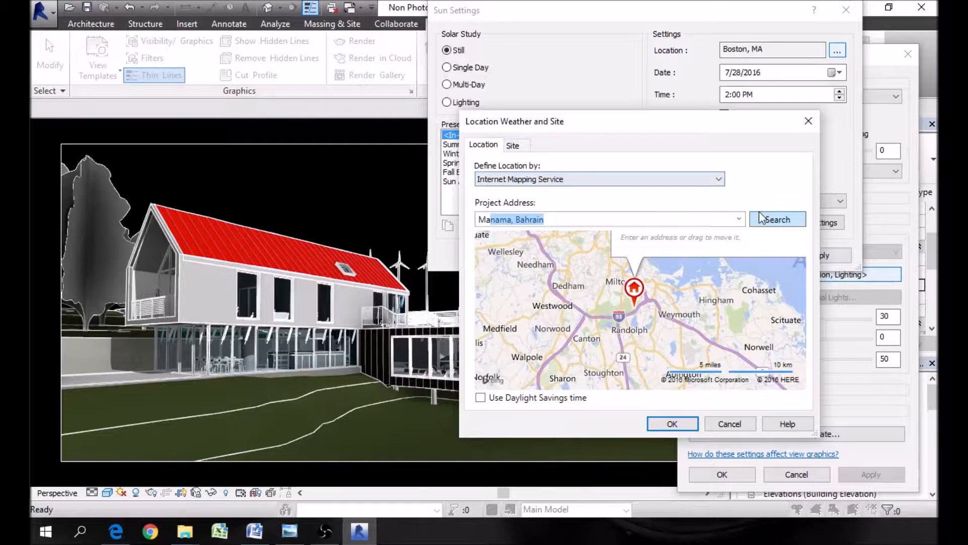
pyautogui.click(761, 218)
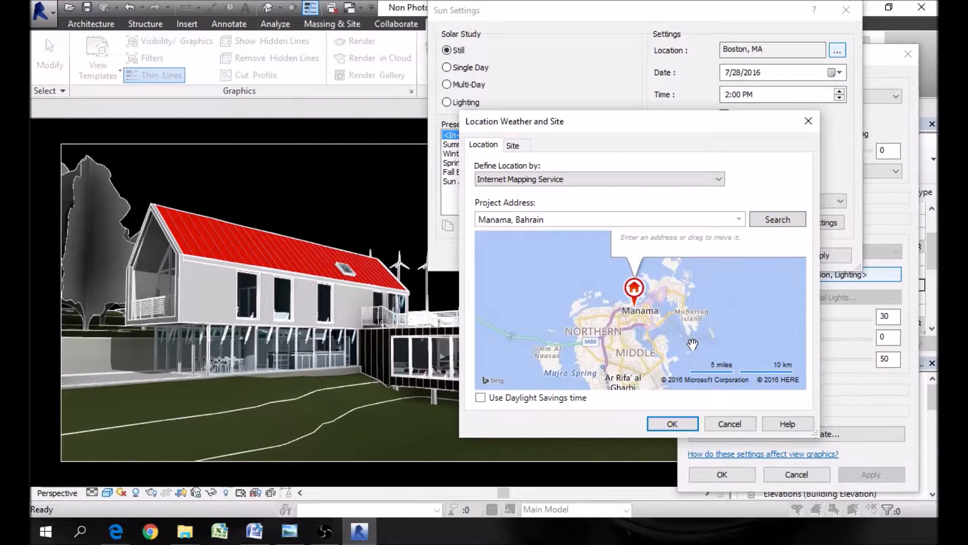
pyautogui.click(667, 427)
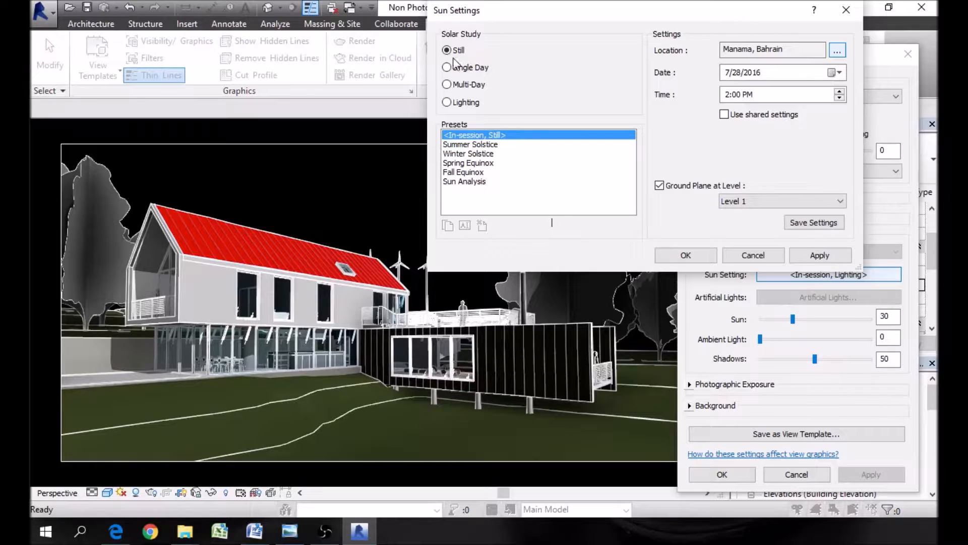
# Apply the Summer Solstice preset to the still solar study.
pyautogui.click(481, 145)
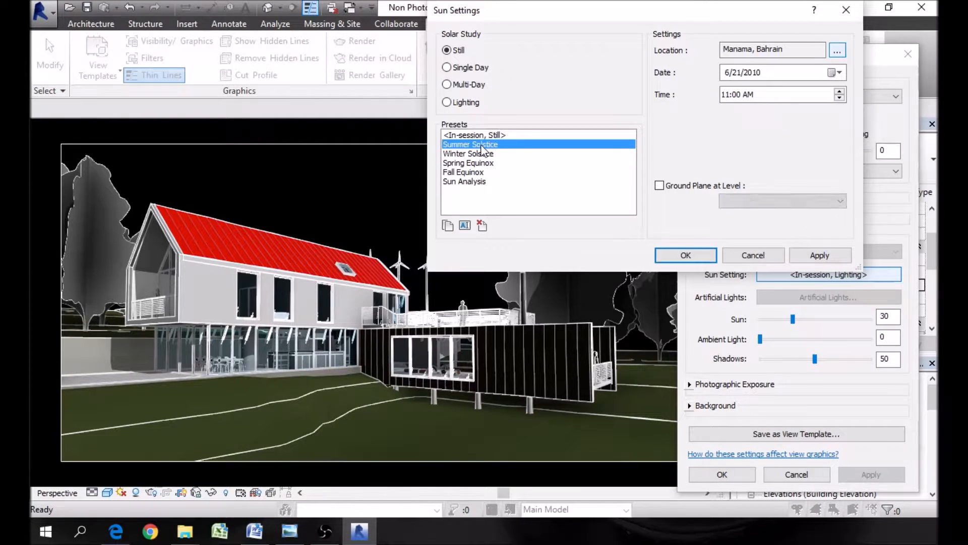
pyautogui.click(813, 256)
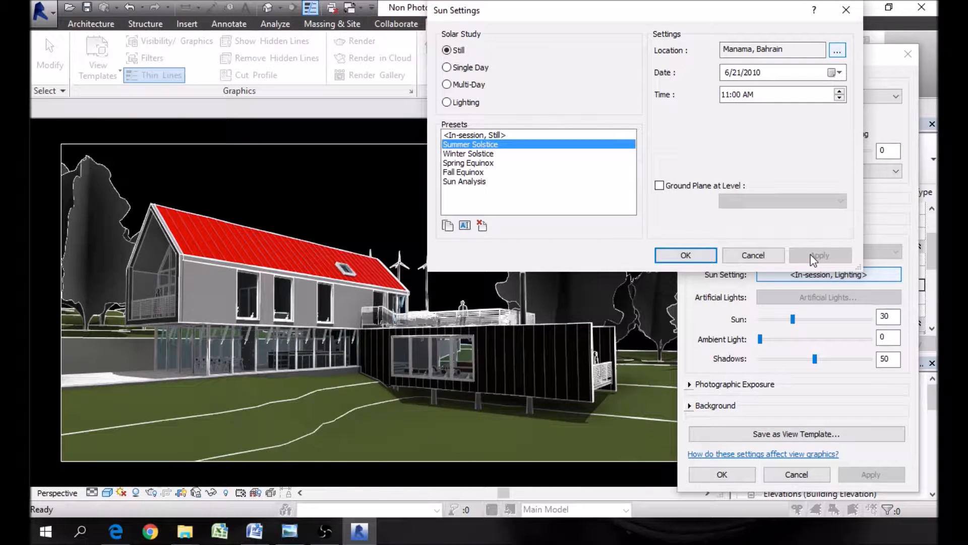
# Turn the ground plane at Level 1 on and off again, applying each change, and accept the sun settings.
pyautogui.click(696, 190)
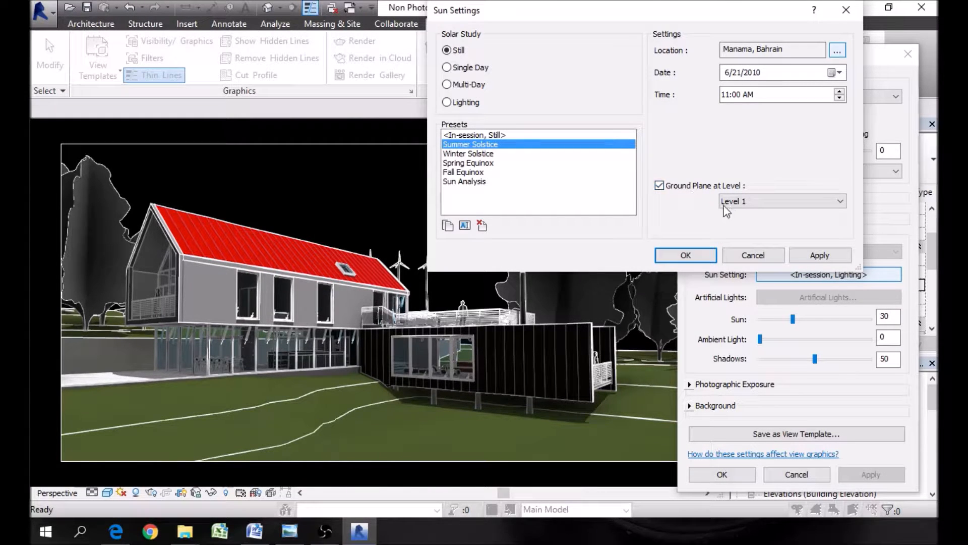
pyautogui.click(811, 256)
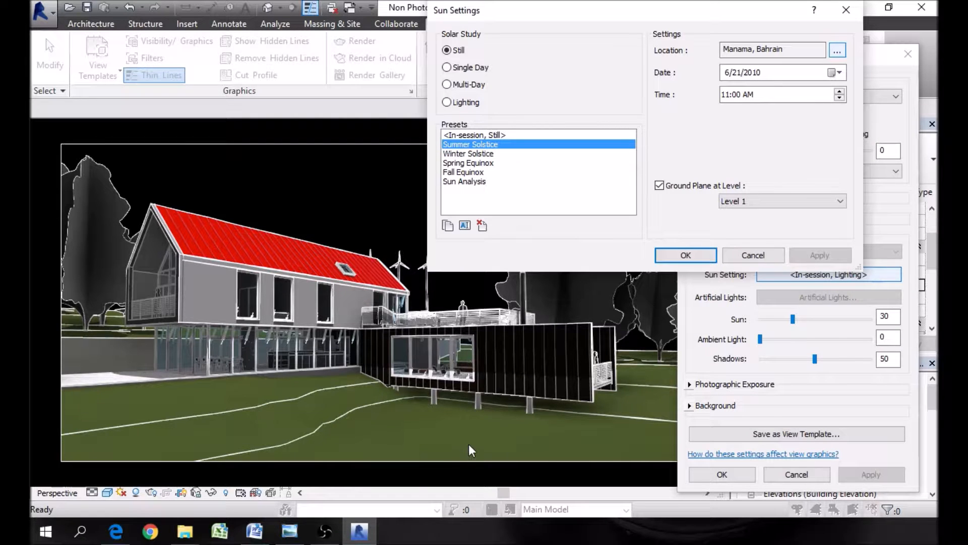
pyautogui.click(659, 185)
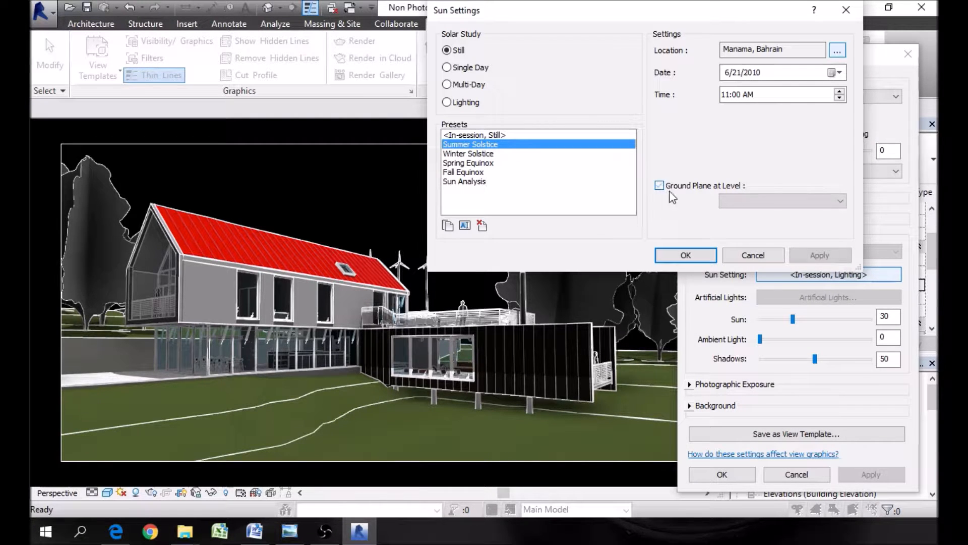
pyautogui.click(809, 256)
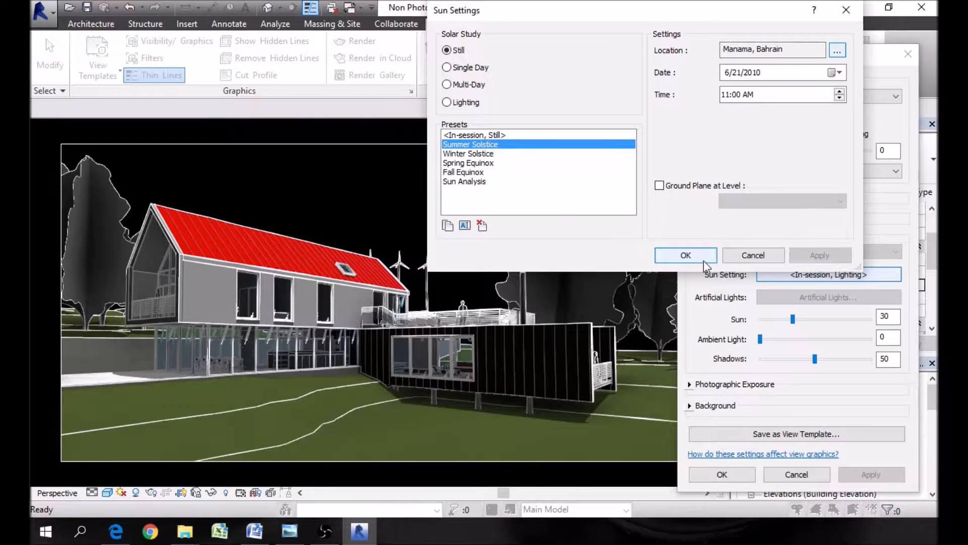
pyautogui.click(674, 259)
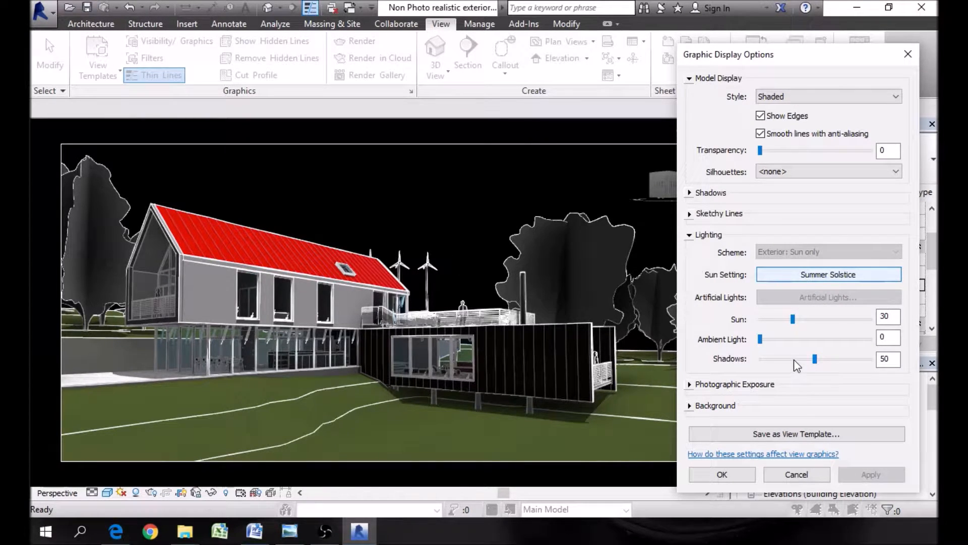
# Set the lighting to sun 38, ambient light 27 and shadows 27, and apply it to the view.
pyautogui.moveTo(760, 339); pyautogui.dragTo(804, 360)
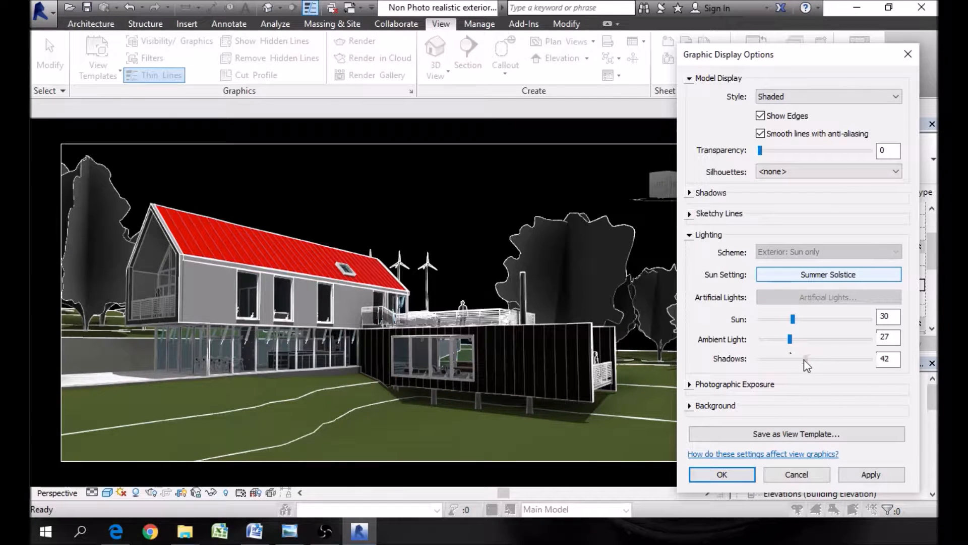
pyautogui.moveTo(793, 318); pyautogui.dragTo(802, 319)
pyautogui.click(872, 471)
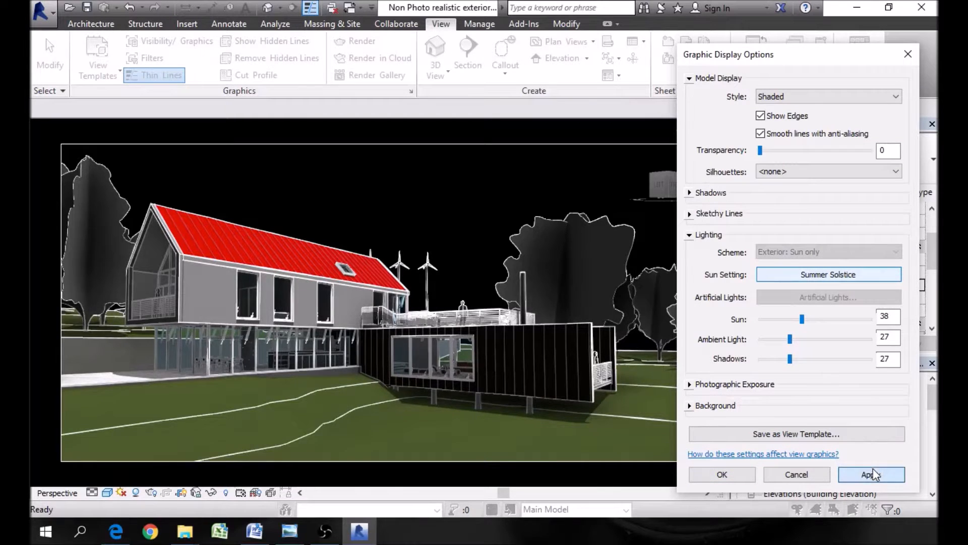
# Change the model display style to Realistic, enable photographic exposure with automatic exposure, and apply the changes.
pyautogui.click(689, 234)
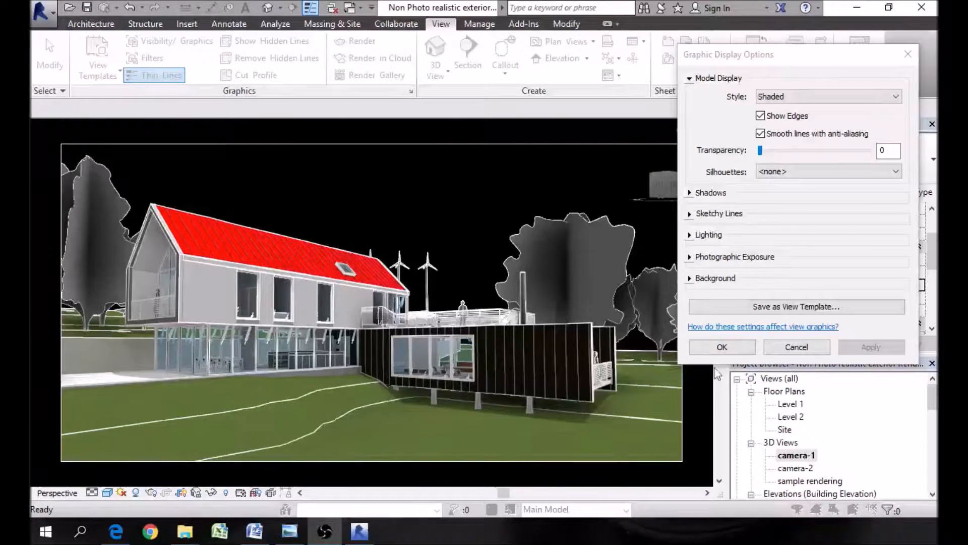
pyautogui.click(689, 257)
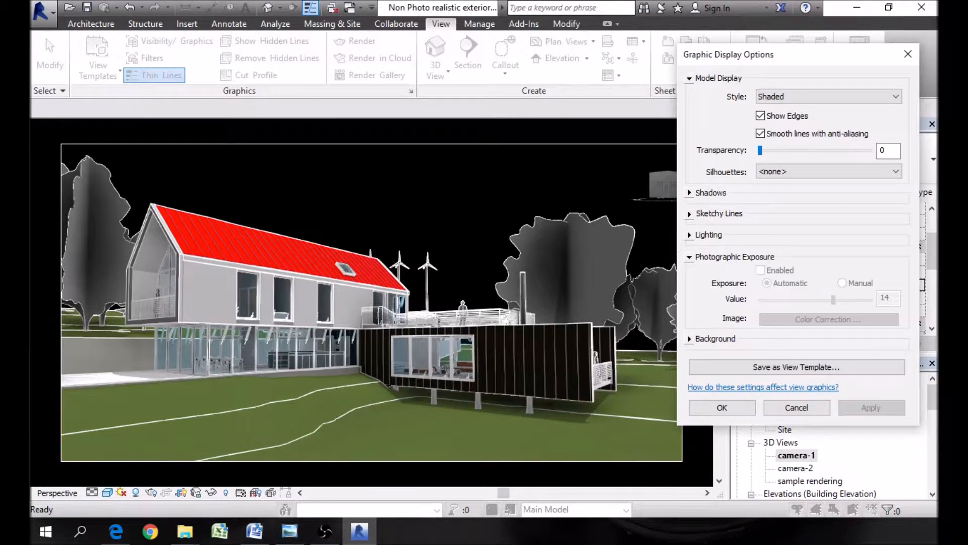
pyautogui.hotkey('alt', 'Tab')
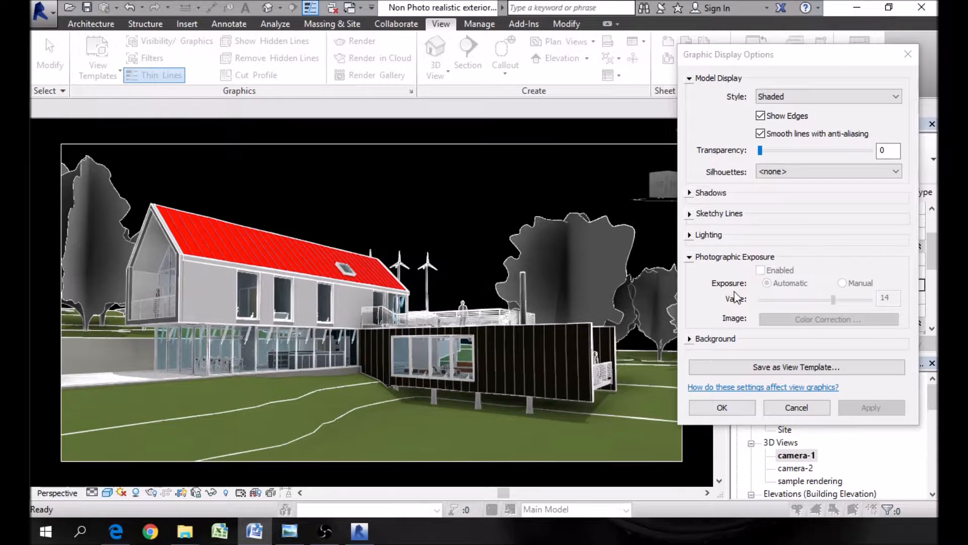
pyautogui.click(813, 97)
pyautogui.click(806, 146)
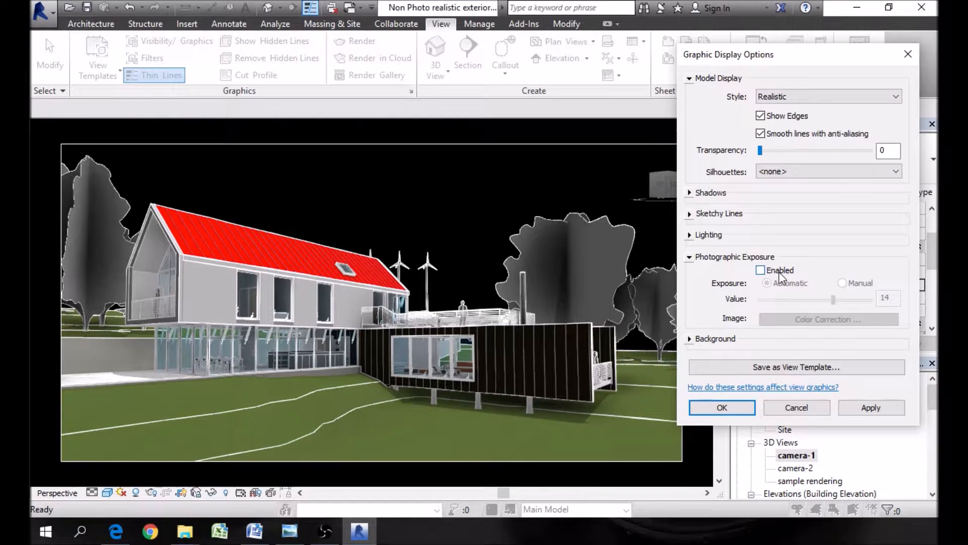
pyautogui.click(760, 270)
pyautogui.click(871, 408)
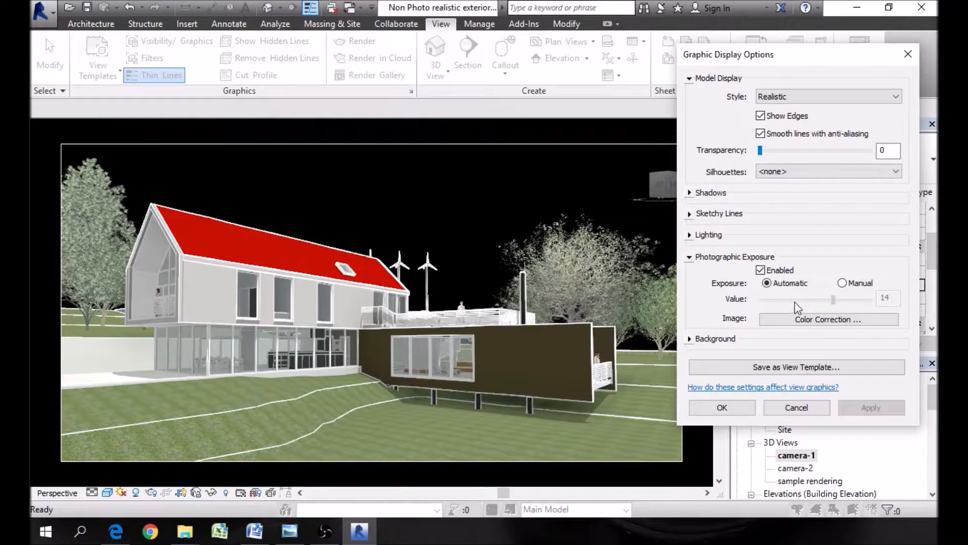
# Raise the color correction saturation to 1.40 and accept the correction.
pyautogui.click(801, 323)
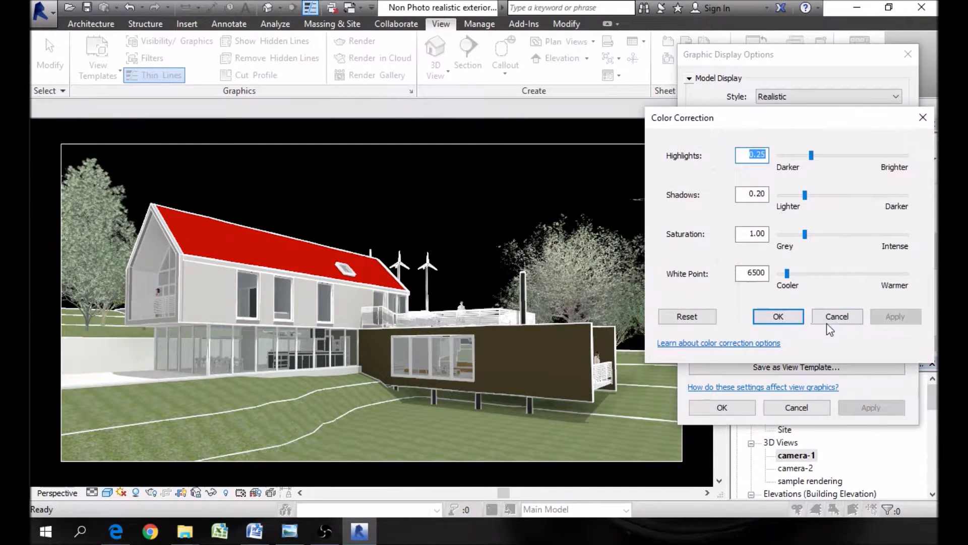
pyautogui.moveTo(807, 234); pyautogui.dragTo(815, 235)
pyautogui.click(886, 317)
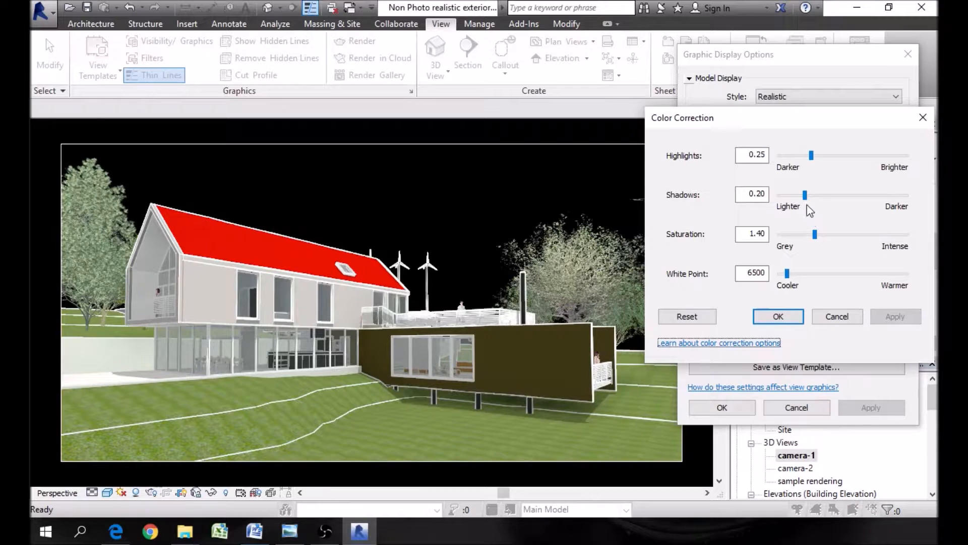
pyautogui.click(778, 317)
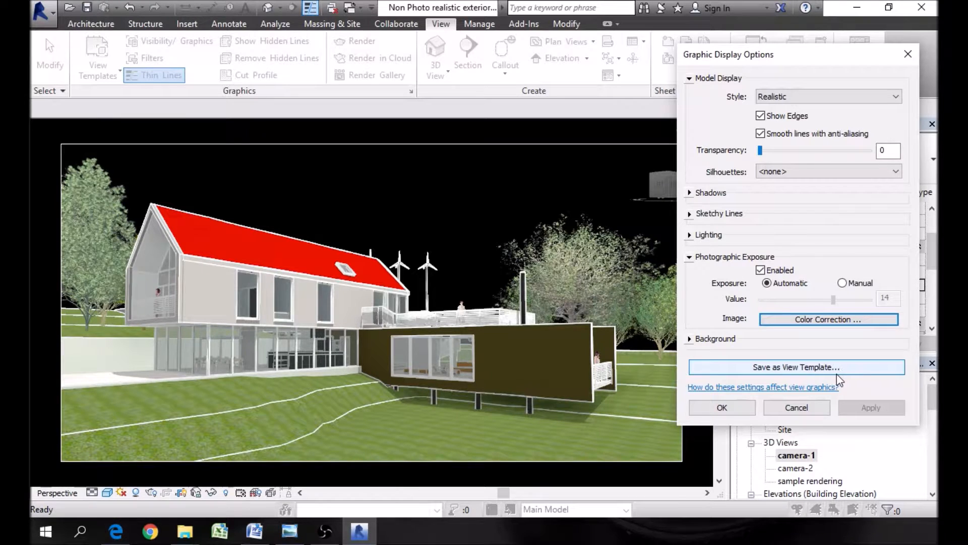
# Set the view background to Sky and apply it.
pyautogui.click(689, 257)
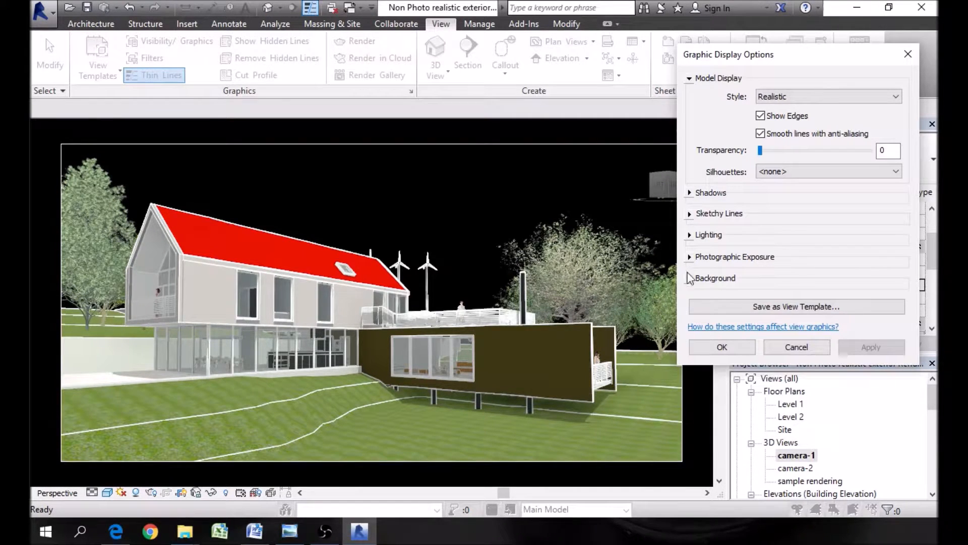
pyautogui.click(690, 279)
pyautogui.click(801, 298)
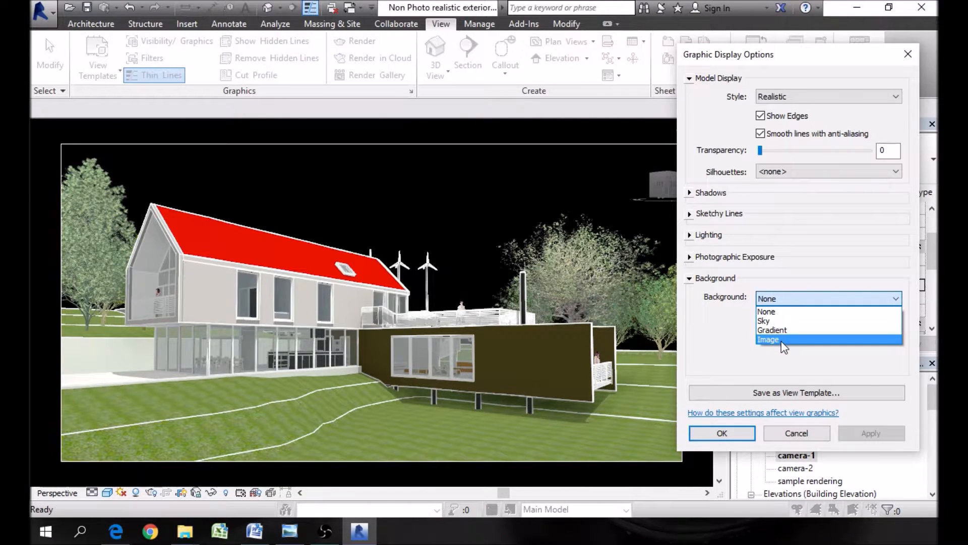
pyautogui.click(766, 323)
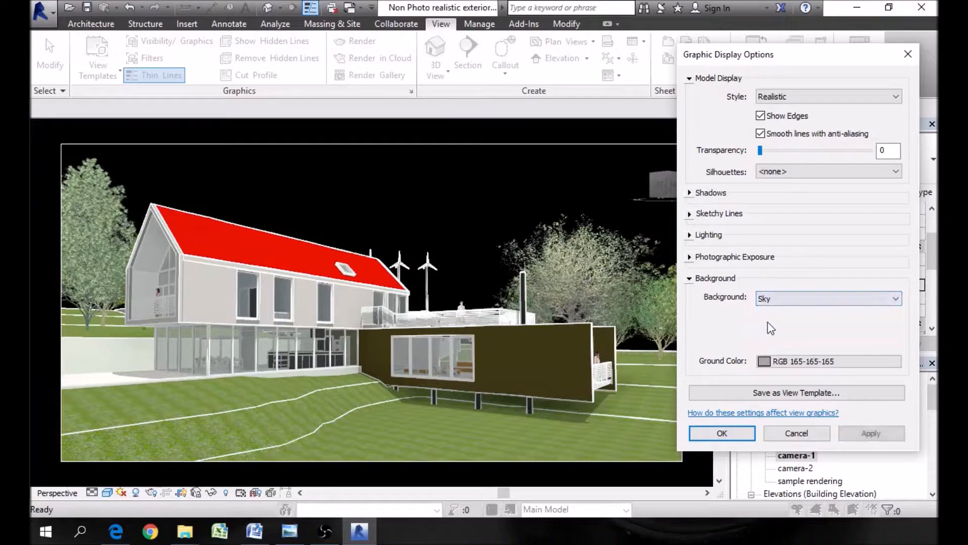
pyautogui.click(864, 436)
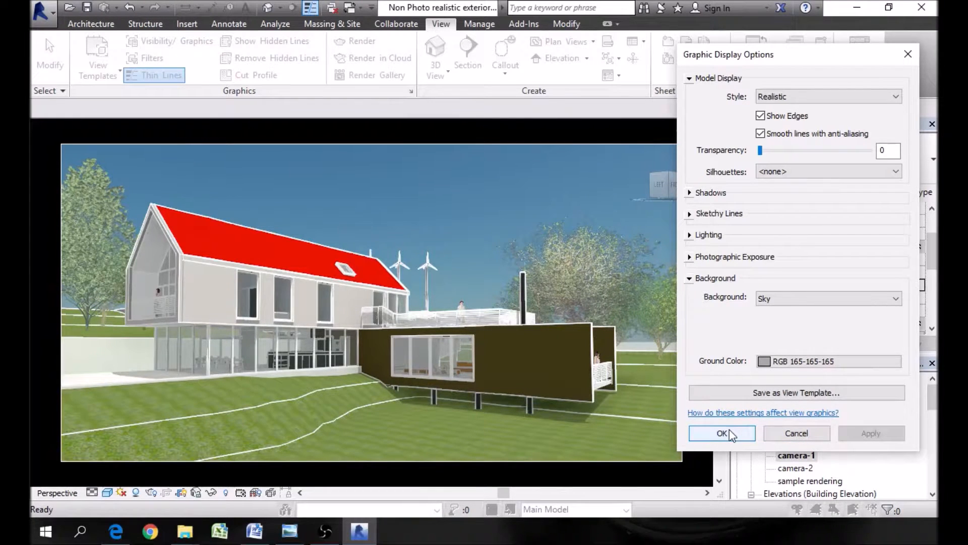
# Save the graphic display settings as a view template named "exterior lighting" and accept the template and display options.
pyautogui.click(797, 393)
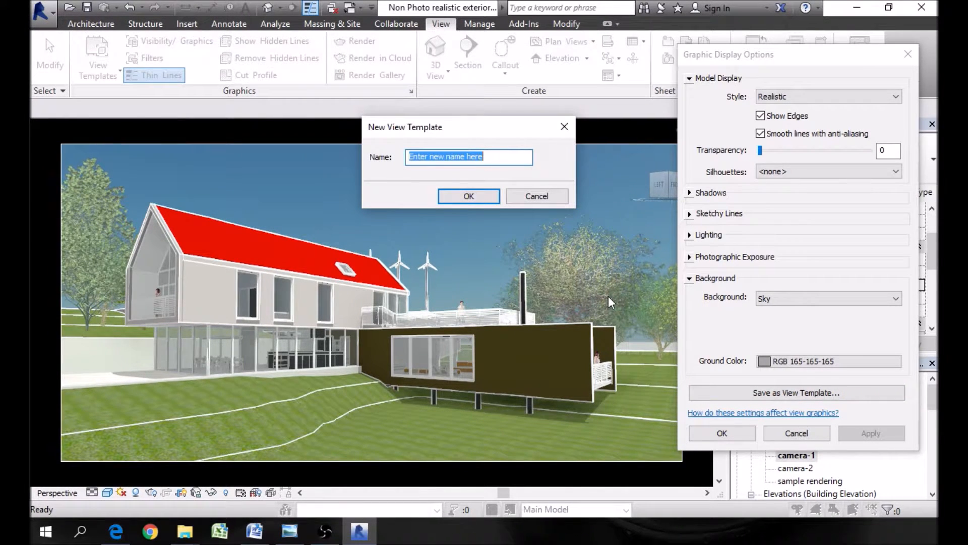
pyautogui.write('exterio')
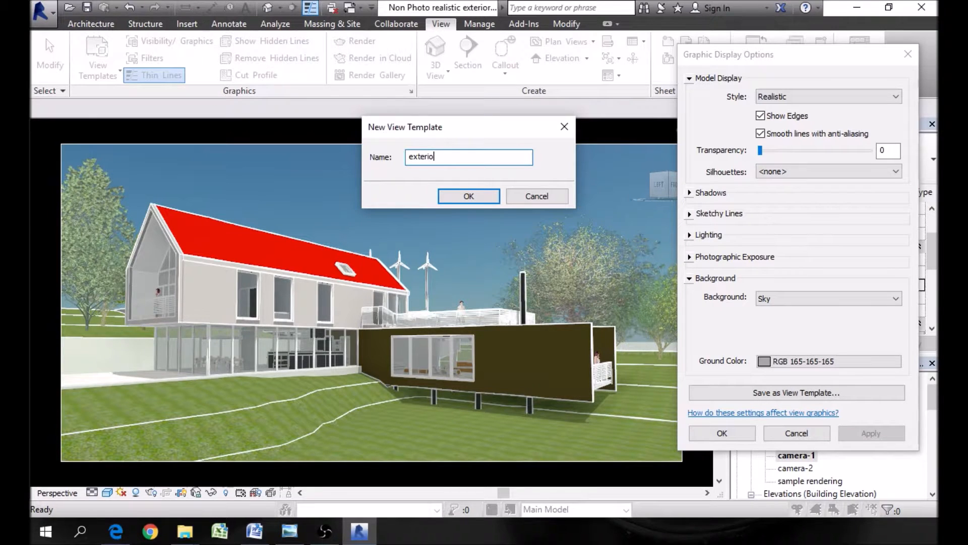
pyautogui.write('r lieghti')
pyautogui.press('BackSpace')
pyautogui.press('BackSpace')
pyautogui.press('BackSpace')
pyautogui.press('BackSpace')
pyautogui.press('BackSpace')
pyautogui.write('hting')
pyautogui.click(473, 194)
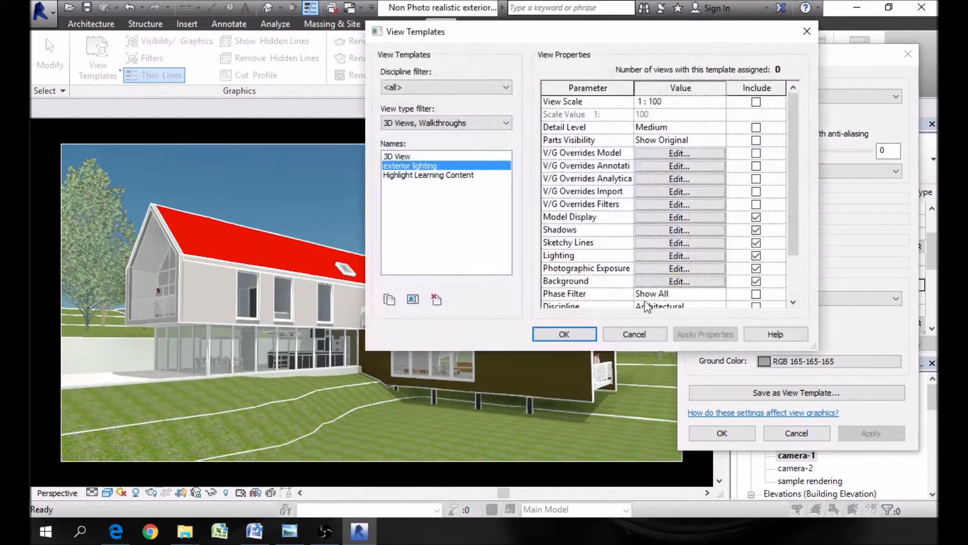
pyautogui.moveTo(467, 38); pyautogui.dragTo(378, 49)
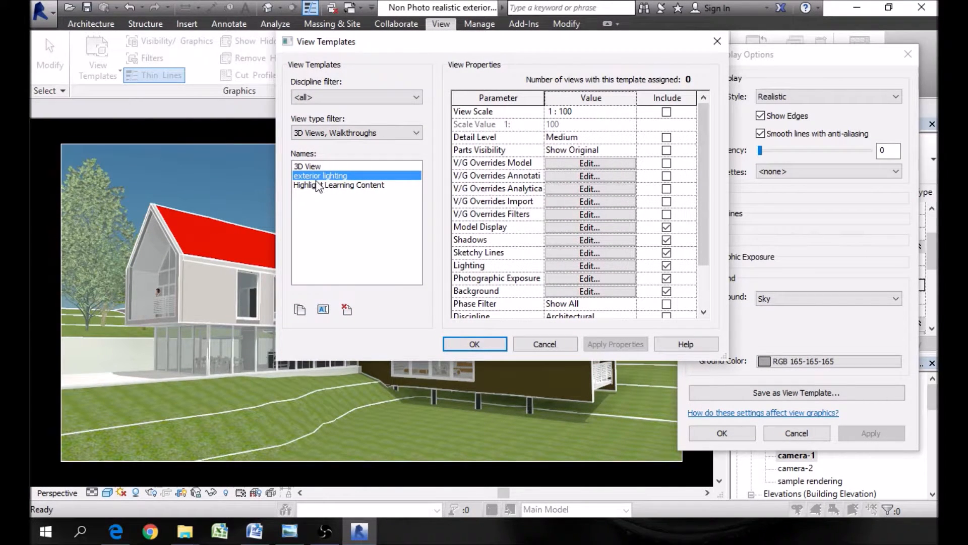
pyautogui.click(484, 345)
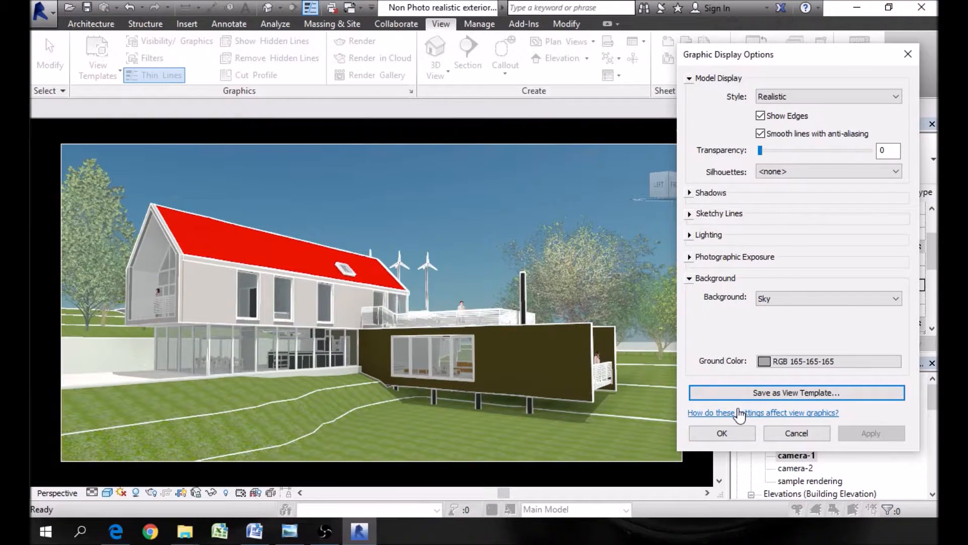
pyautogui.click(725, 436)
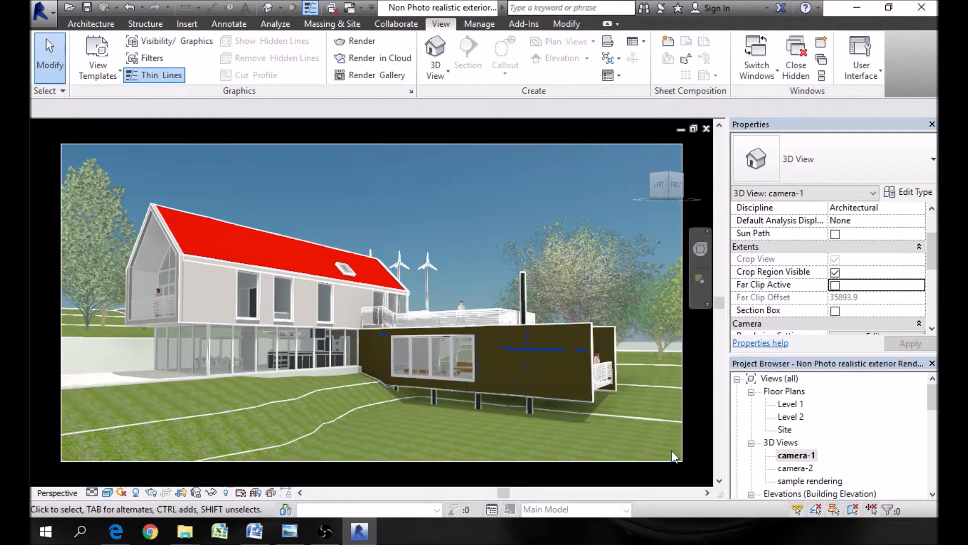
# Open the camera-2 view and apply the "exterior lighting" view template's properties to it.
pyautogui.doubleClick(801, 469)
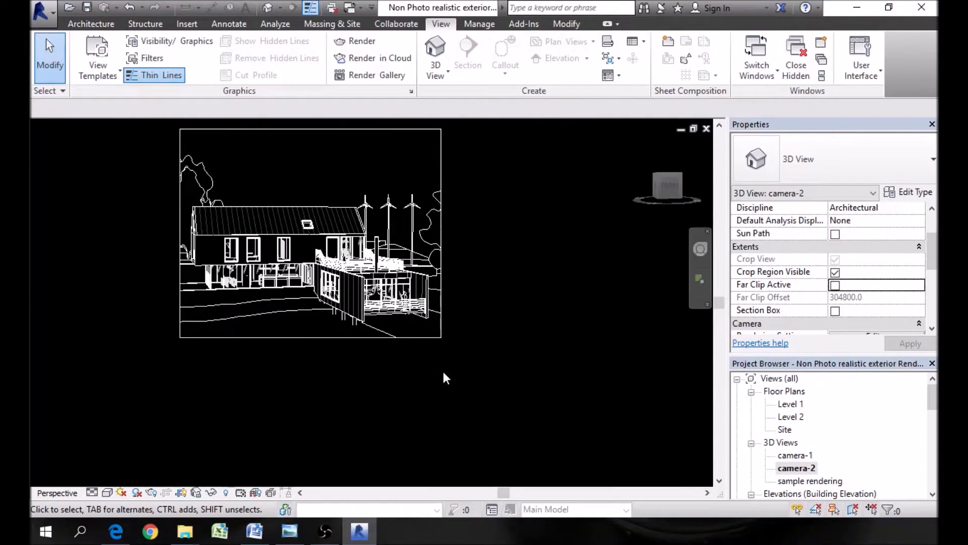
pyautogui.middleClick(473, 292)
pyautogui.middleClick(472, 291)
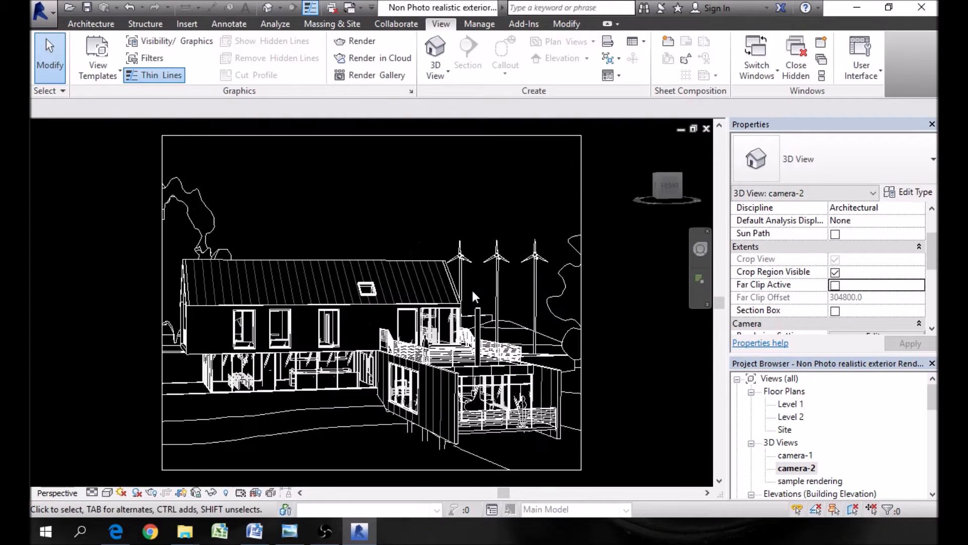
pyautogui.click(98, 63)
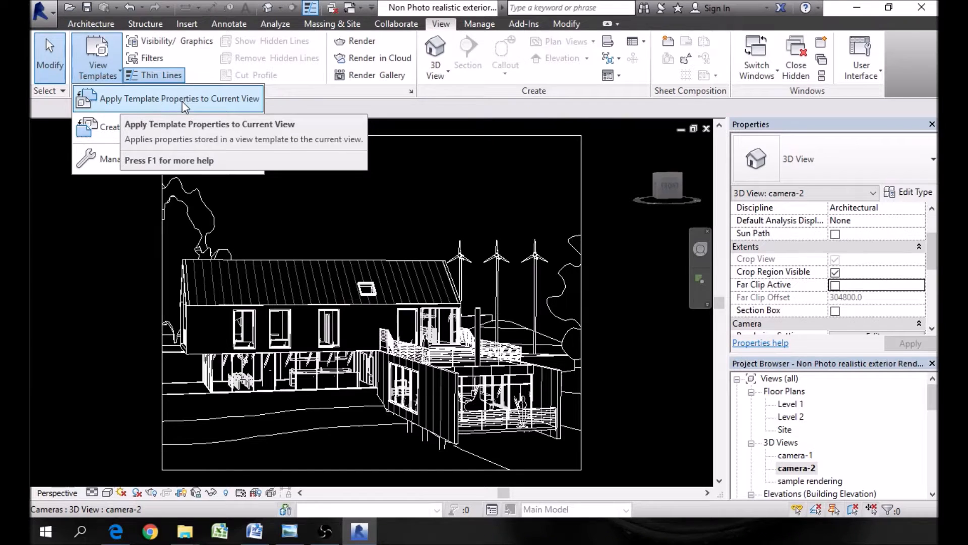
pyautogui.click(202, 99)
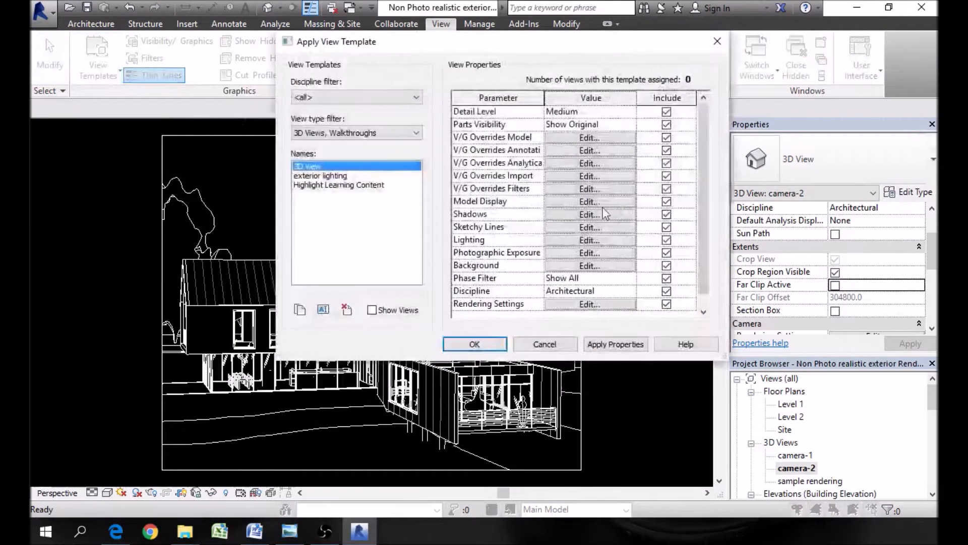
pyautogui.click(342, 177)
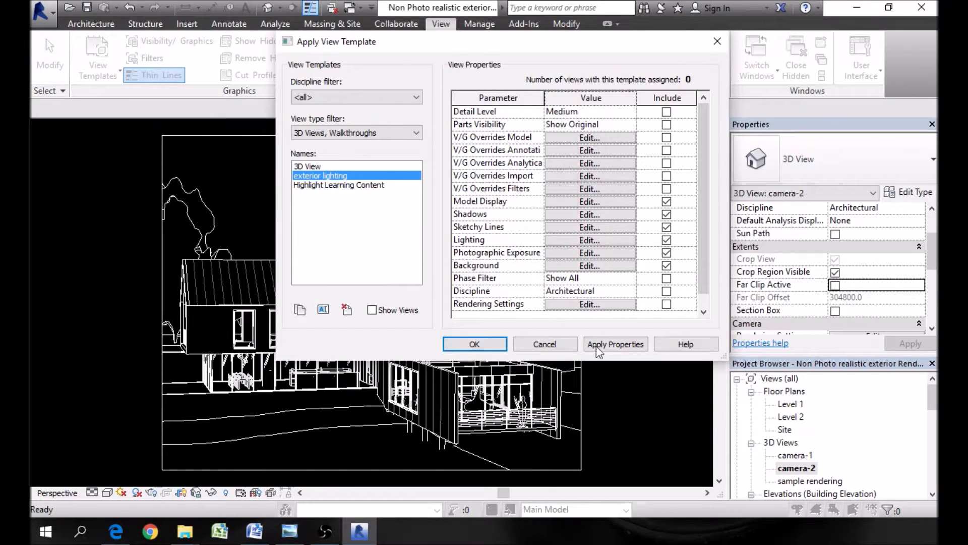
pyautogui.click(612, 345)
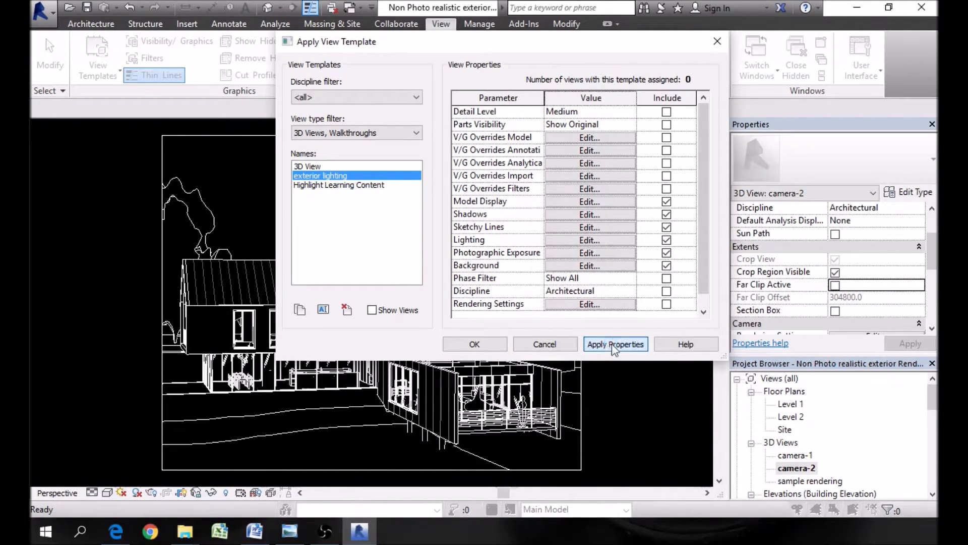
pyautogui.click(484, 342)
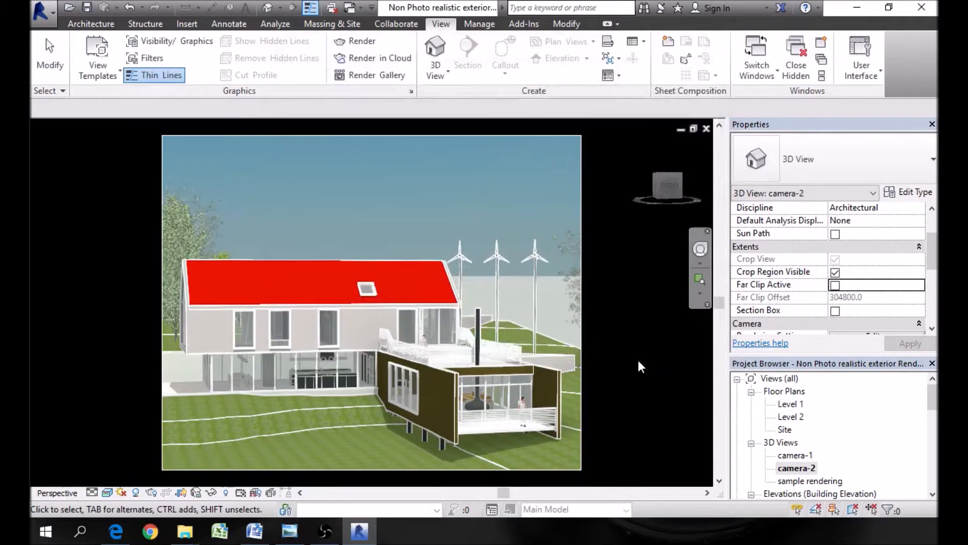
# Check the background and photographic exposure settings in camera-2's graphic display options without changing them.
pyautogui.hotkey('alt', 'Tab')
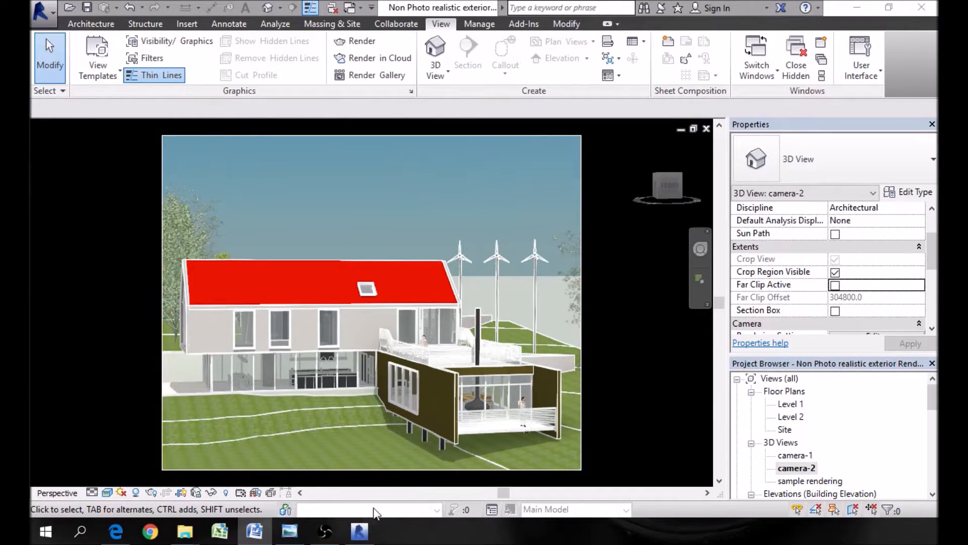
pyautogui.click(107, 493)
pyautogui.click(166, 386)
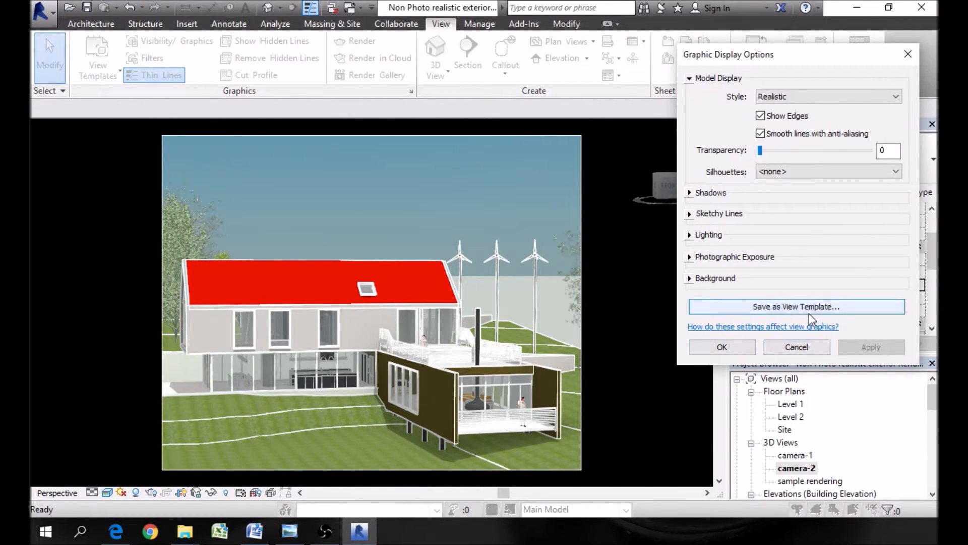
pyautogui.click(692, 279)
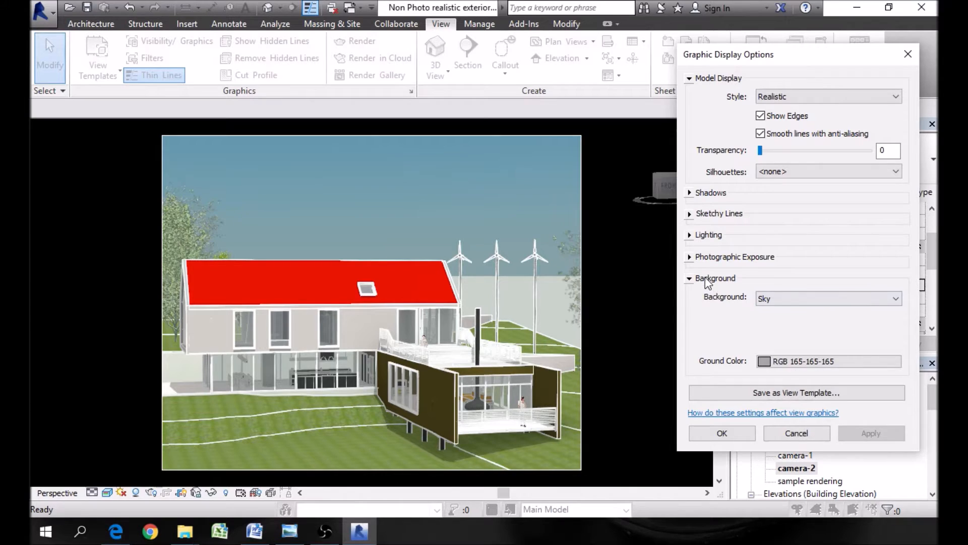
pyautogui.click(690, 279)
pyautogui.click(690, 257)
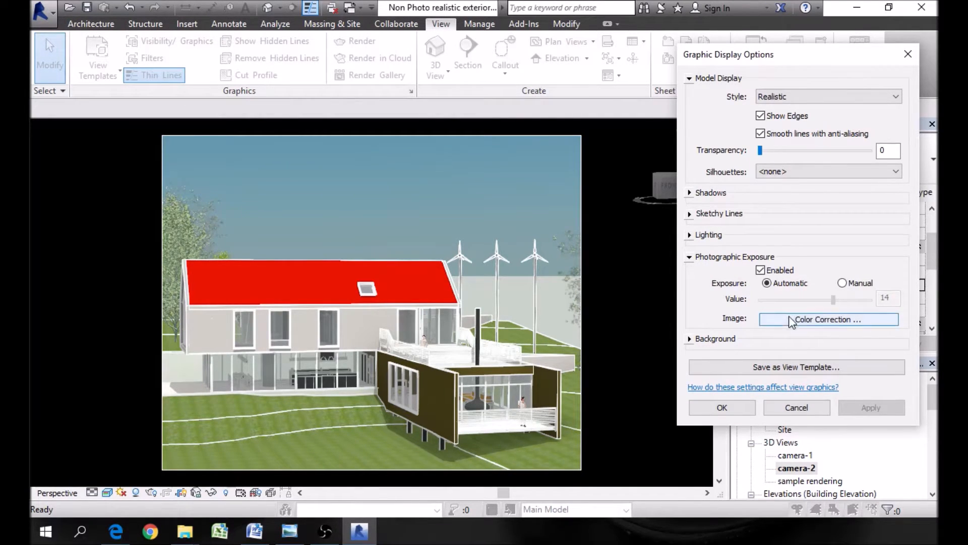
pyautogui.click(798, 406)
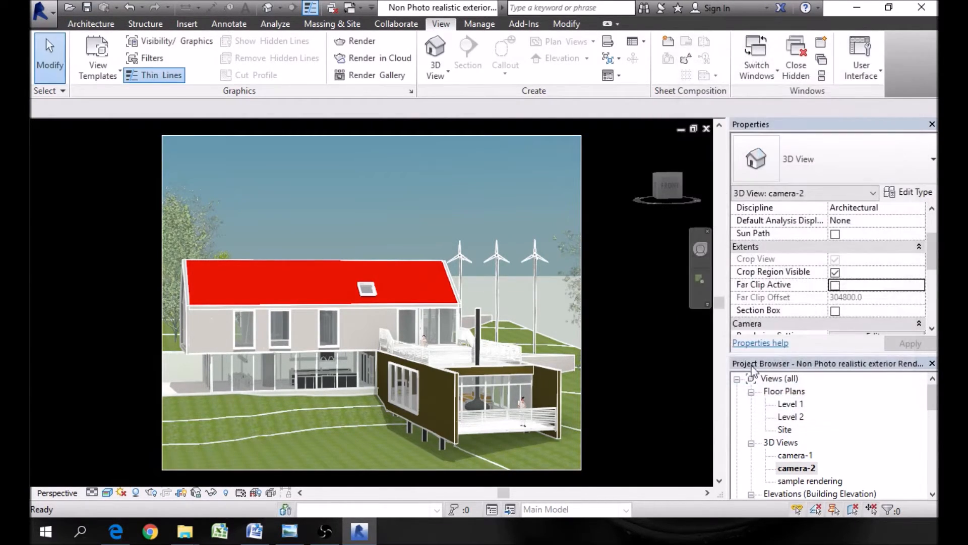
# Orbit camera-2 with the steering wheel to a lower viewpoint and pan the house slightly to the right.
pyautogui.click(700, 250)
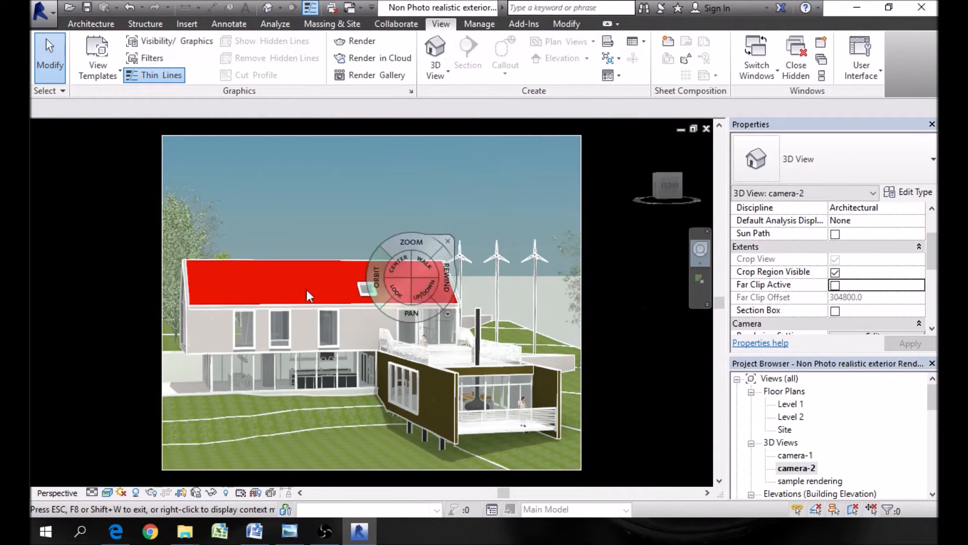
pyautogui.moveTo(296, 302)
pyautogui.mouseDown()
pyautogui.moveTo(290, 265)
pyautogui.moveTo(299, 289)
pyautogui.mouseUp()
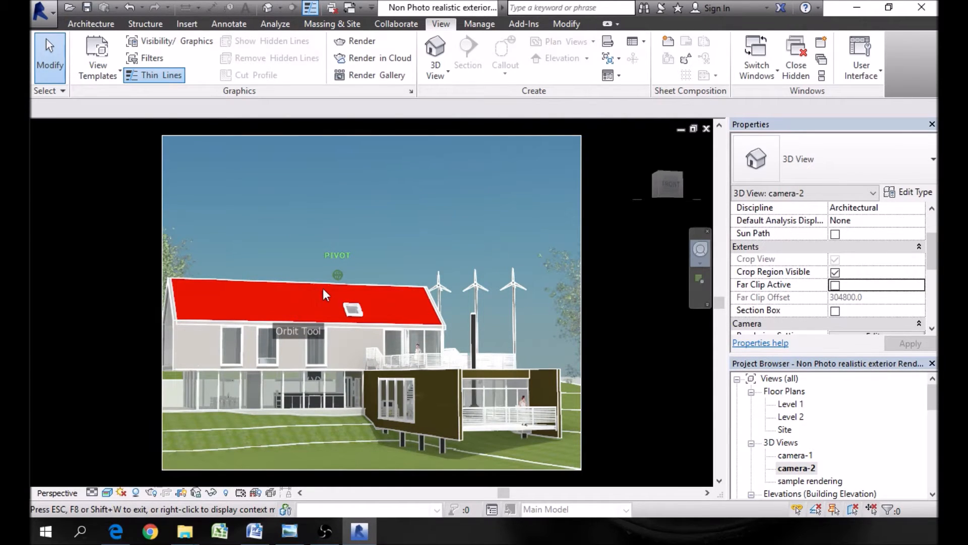
pyautogui.moveTo(357, 316); pyautogui.dragTo(427, 328)
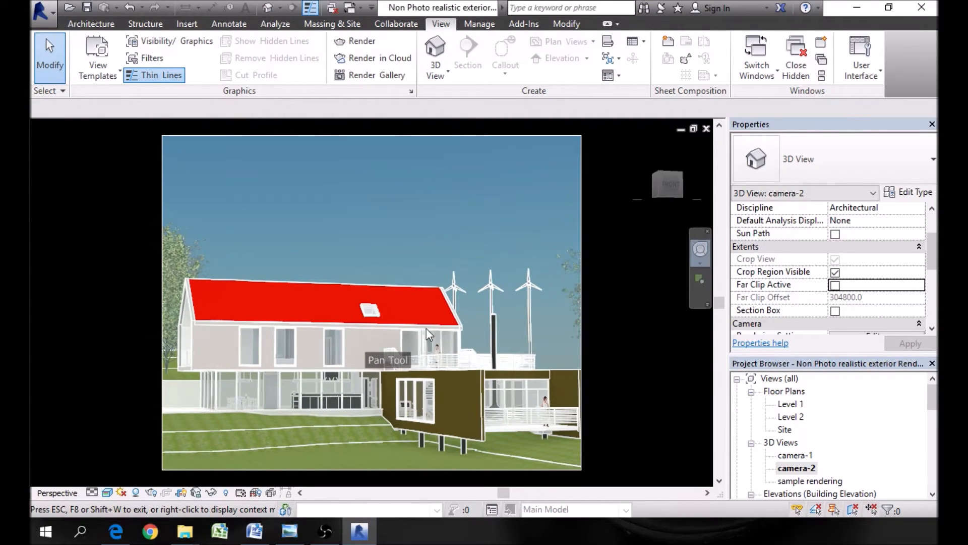
pyautogui.press('Escape')
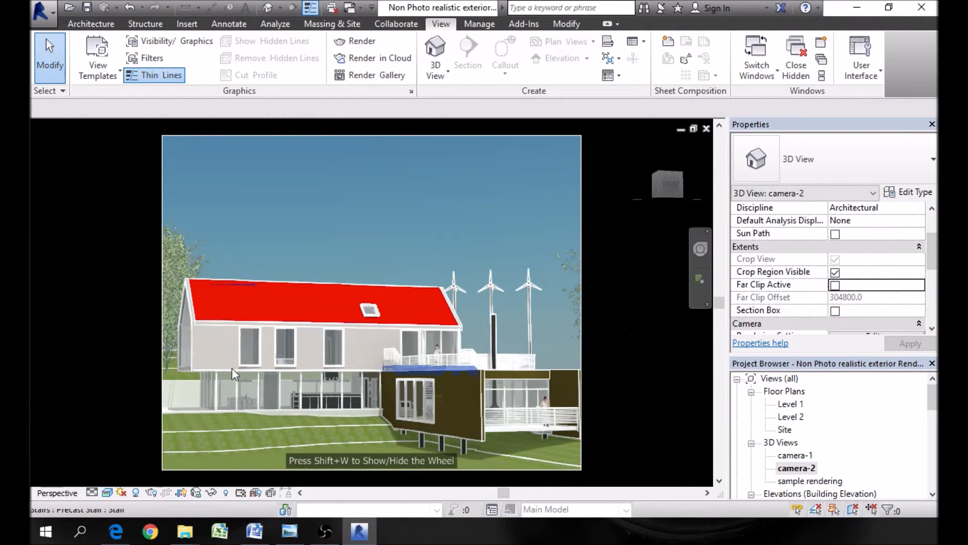
# Lower the top edge of camera-2's crop region to trim the excess sky and fit the view to the window.
pyautogui.click(255, 531)
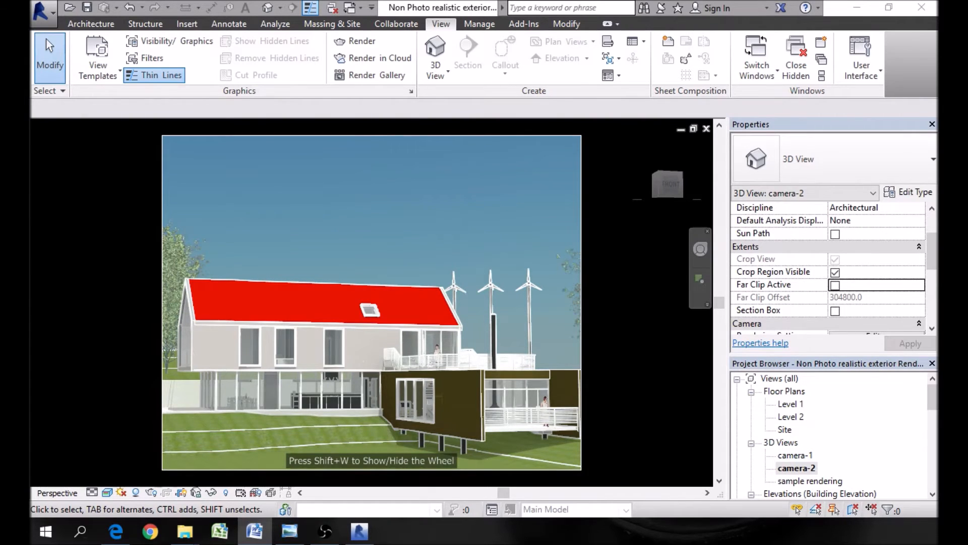
pyautogui.click(627, 381)
pyautogui.click(444, 134)
pyautogui.moveTo(371, 135); pyautogui.dragTo(372, 200)
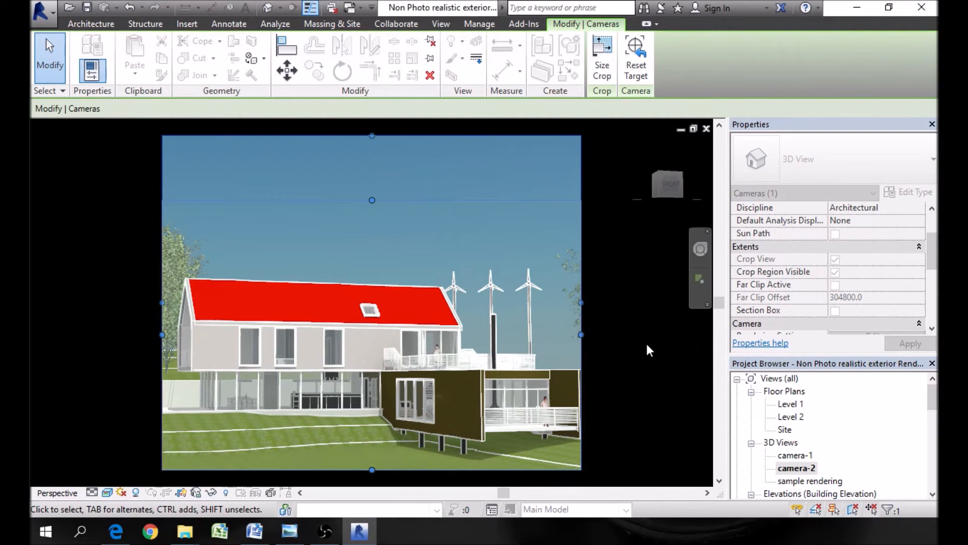
pyautogui.click(645, 343)
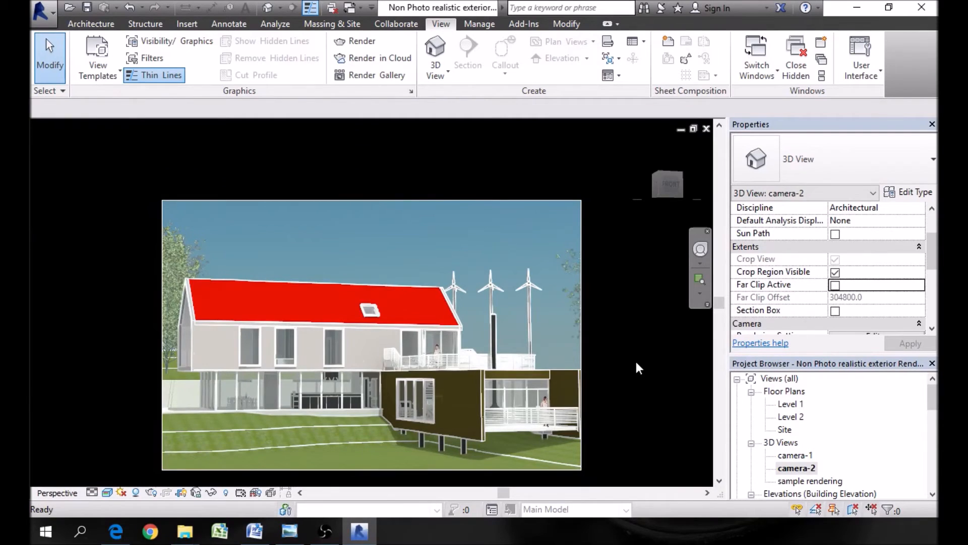
pyautogui.press('z')
pyautogui.press('f')
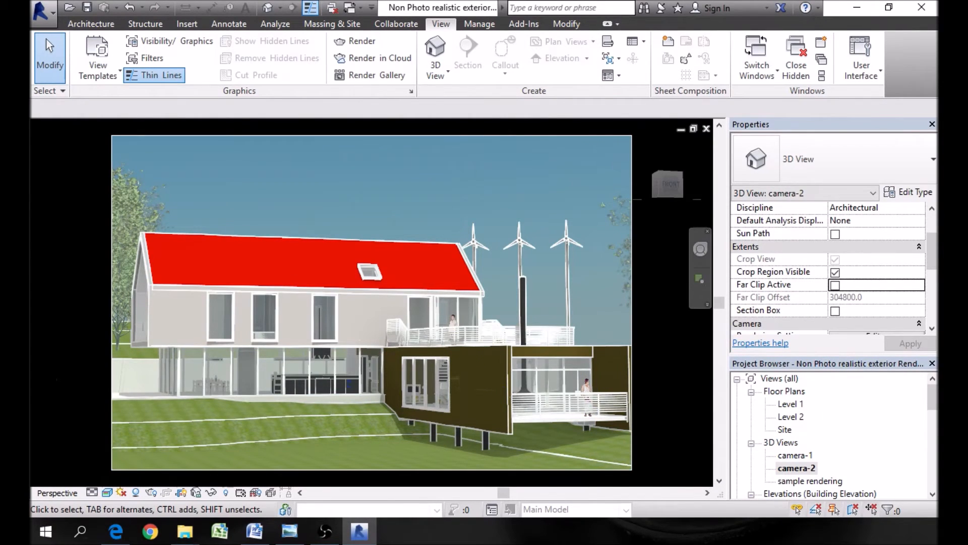
# Switch to Windows Photo Viewer to show the Cover Page image.
pyautogui.hotkey('alt', 'Tab')
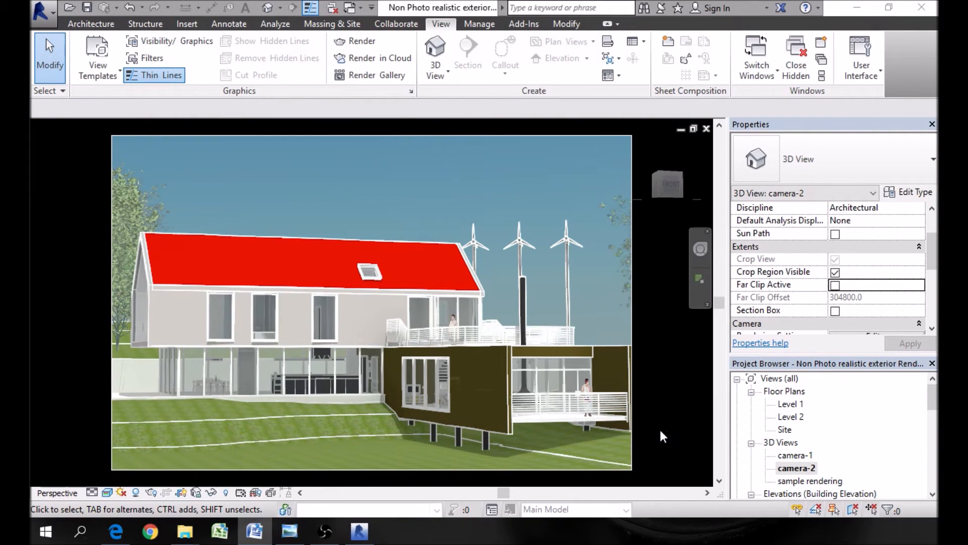
pyautogui.moveTo(302, 541)
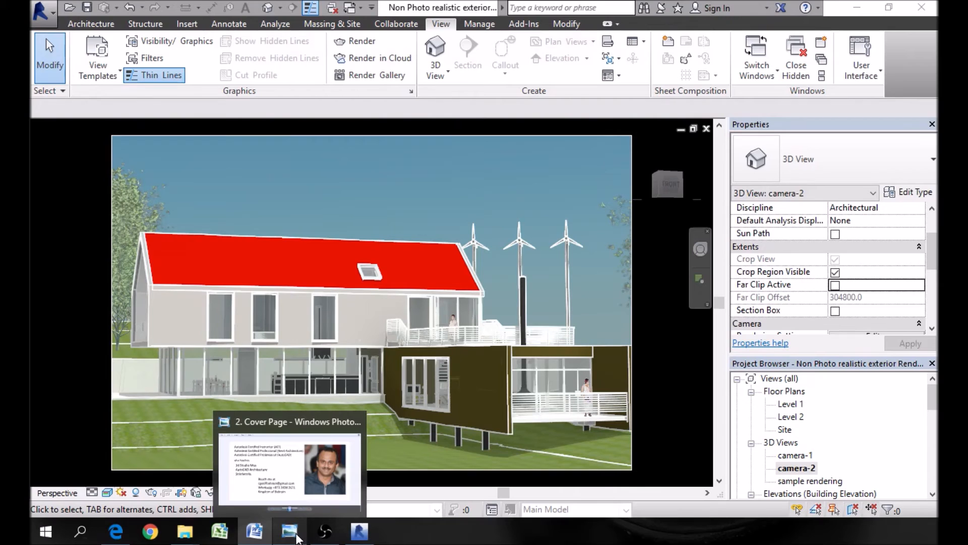
pyautogui.click(297, 539)
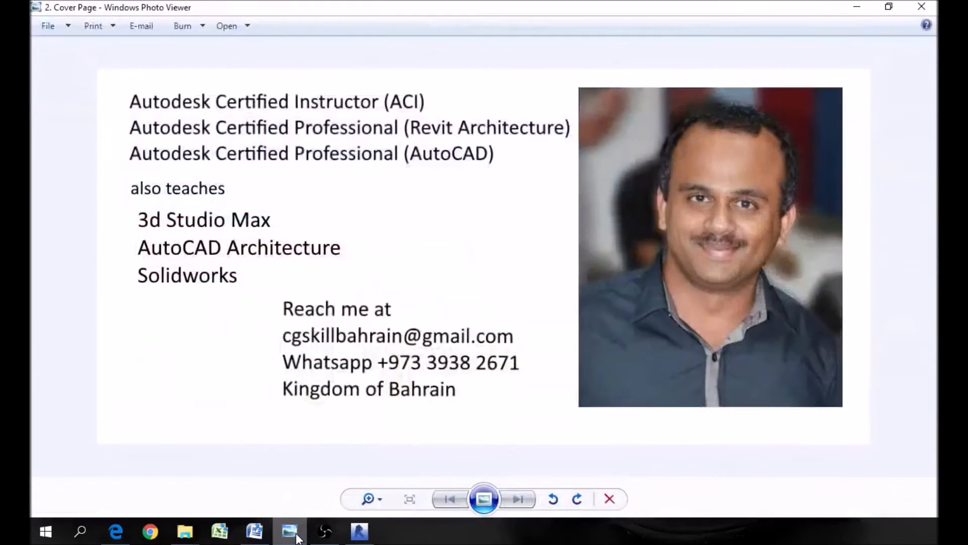